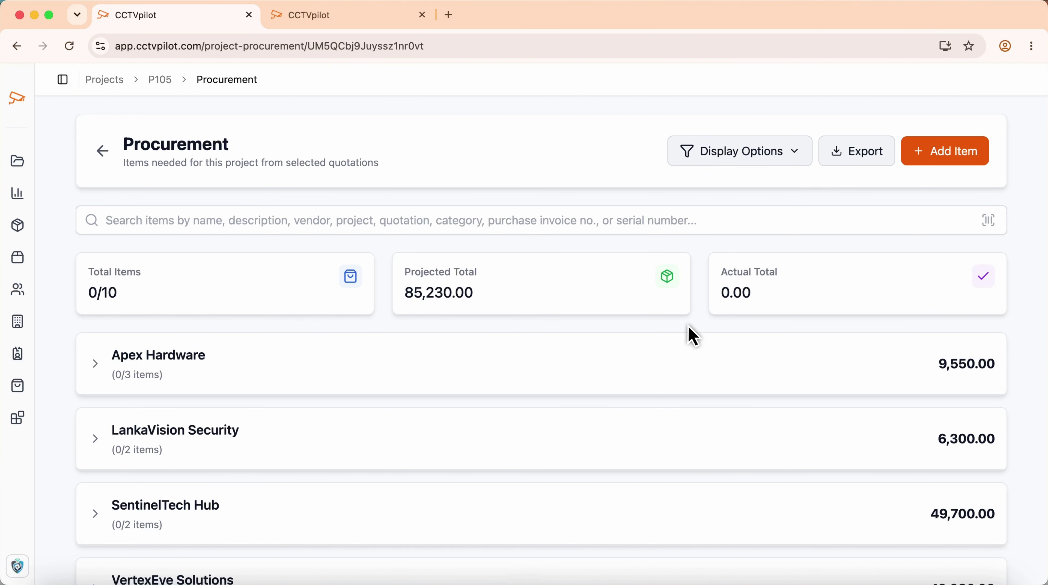
Step: Expand the Apex Hardware vendor group and set the actual cost of CP-TT-CU-100 to 5400
{"action": "scroll", "coordinate": [688, 333], "scroll_direction": "down", "scroll_amount": 3}
{"action": "scroll", "coordinate": [692, 336], "scroll_direction": "down", "scroll_amount": 1}
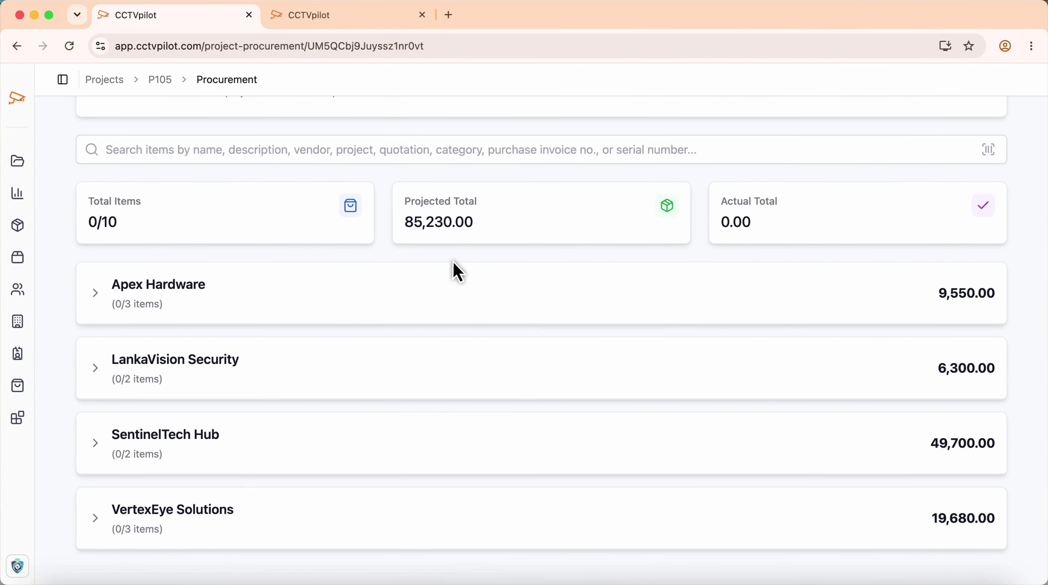
{"action": "left_click", "coordinate": [184, 295]}
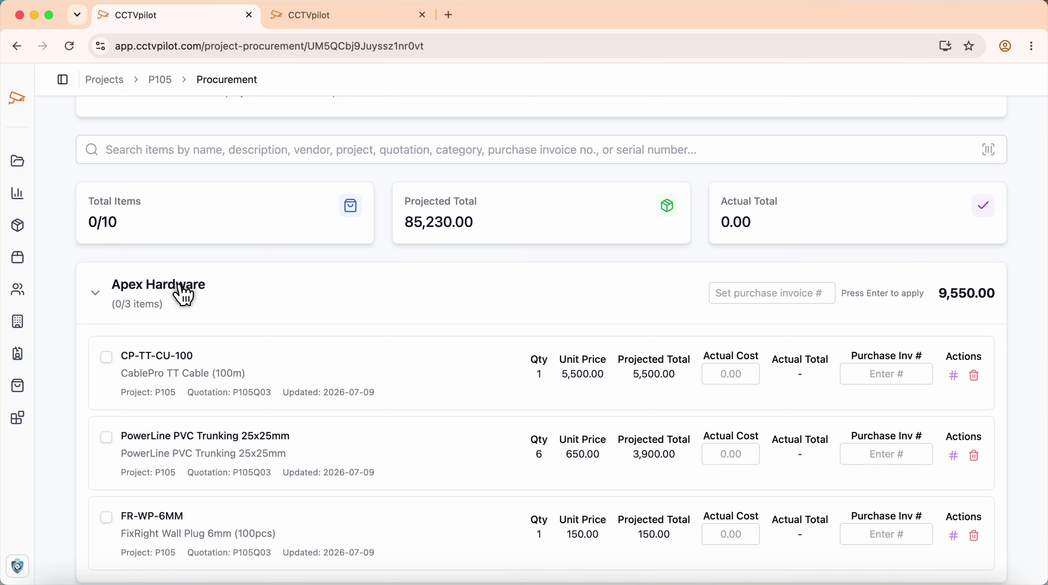
{"action": "scroll", "coordinate": [269, 315], "scroll_direction": "down", "scroll_amount": 2}
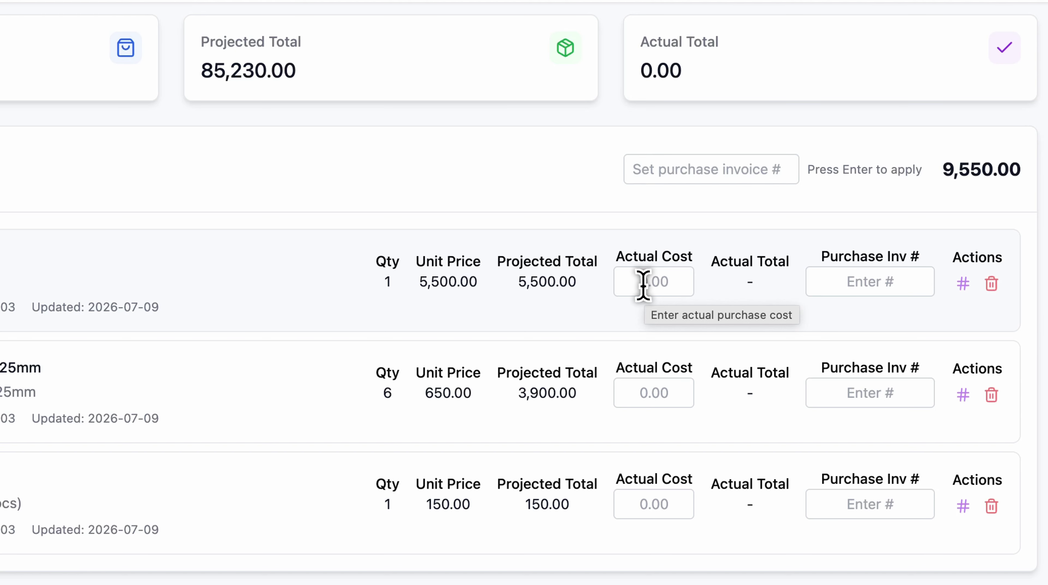
{"action": "left_click", "coordinate": [643, 284]}
{"action": "type", "text": "54"}
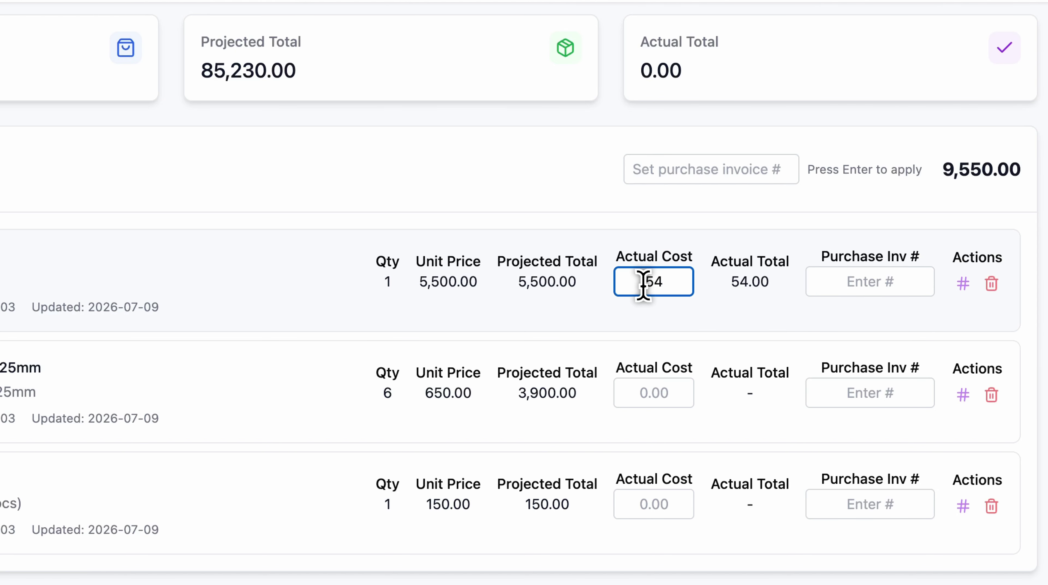
{"action": "type", "text": "00"}
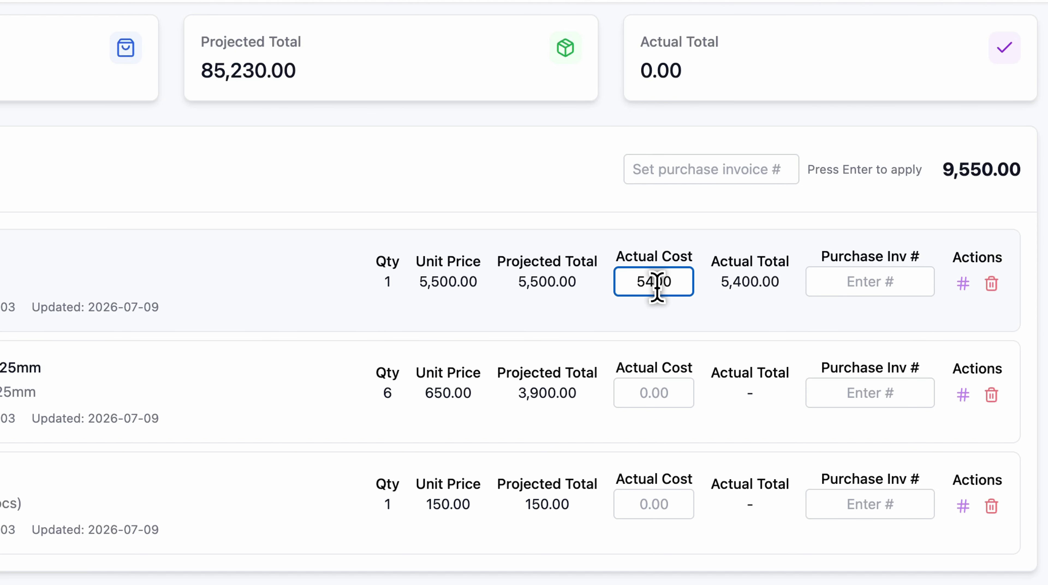
Step: Enter AP20045664 as the purchase invoice number for CP-TT-CU-100
{"action": "left_click", "coordinate": [844, 283]}
{"action": "type", "text": "AP20045664"}
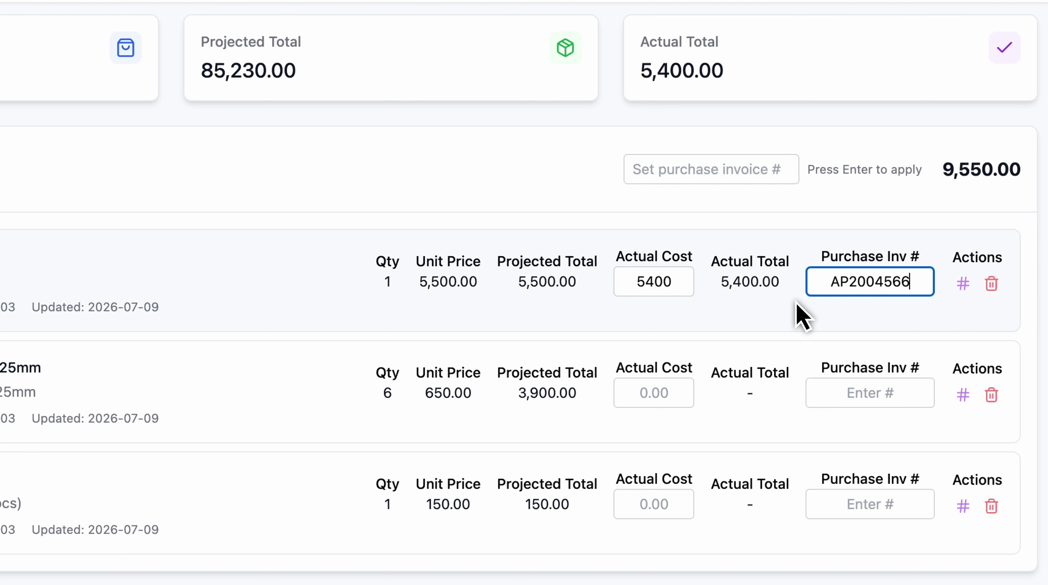
{"action": "left_click", "coordinate": [873, 324]}
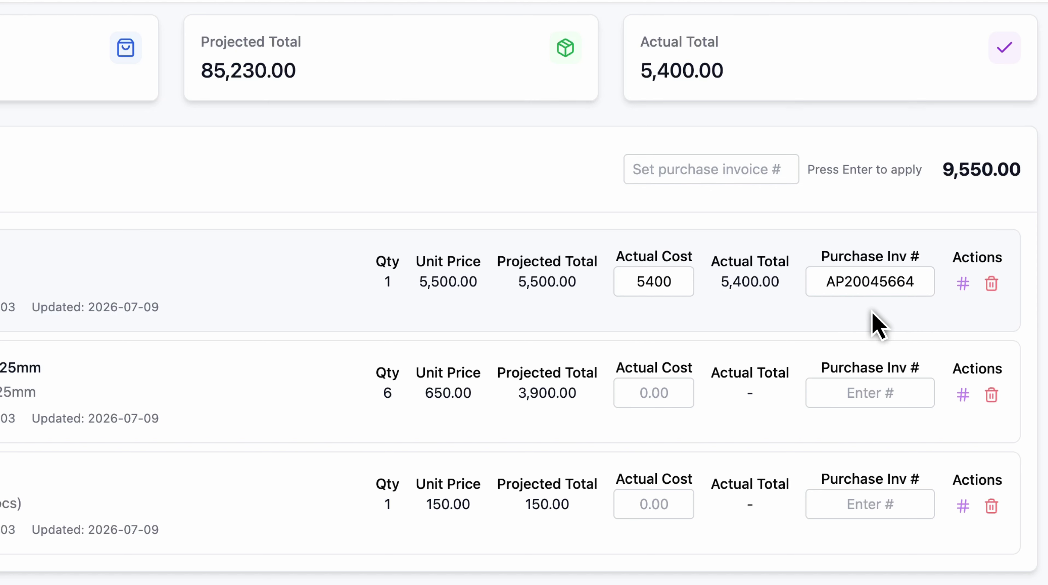
Step: Record serial number 834620405 for CP-TT-CU-100 and save it
{"action": "left_click", "coordinate": [964, 286]}
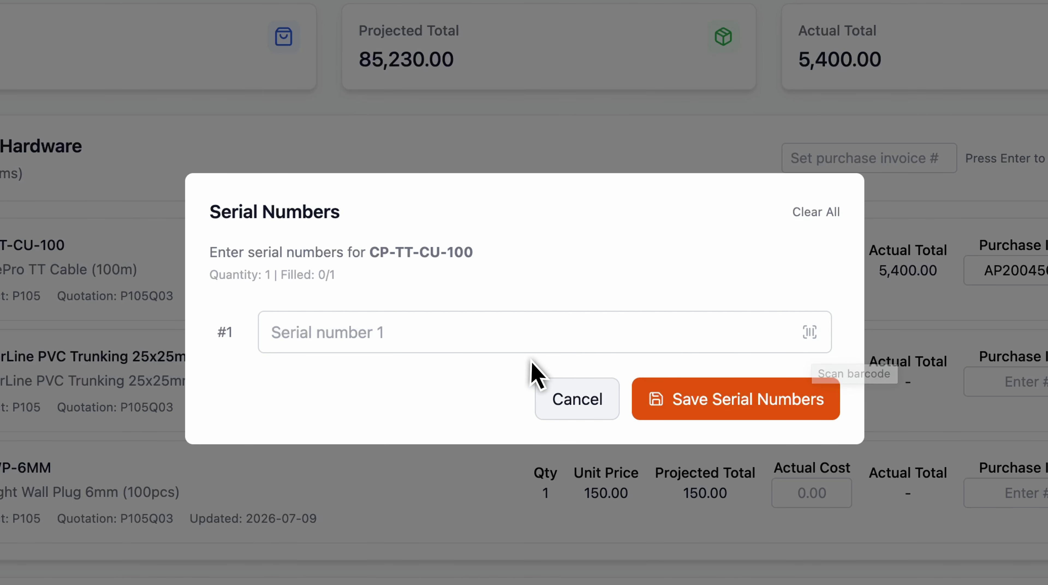
{"action": "left_click", "coordinate": [318, 333]}
{"action": "type", "text": "834"}
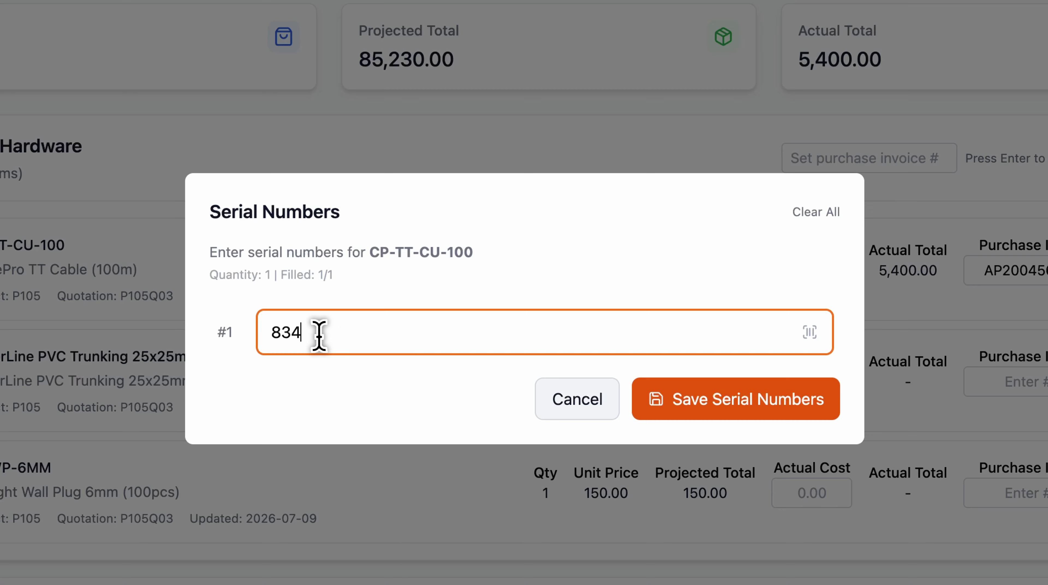
{"action": "type", "text": "620405"}
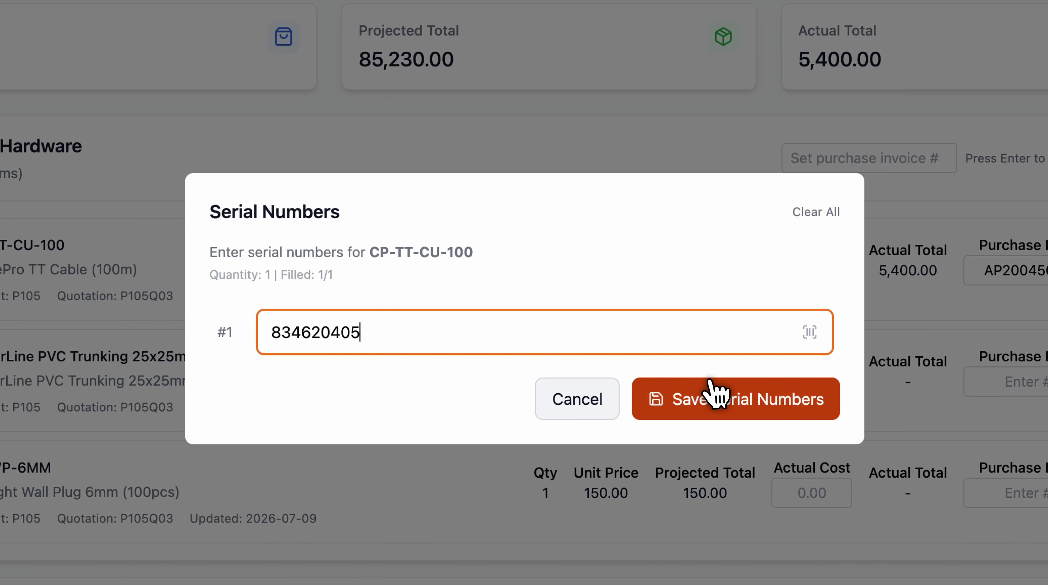
{"action": "left_click", "coordinate": [747, 405]}
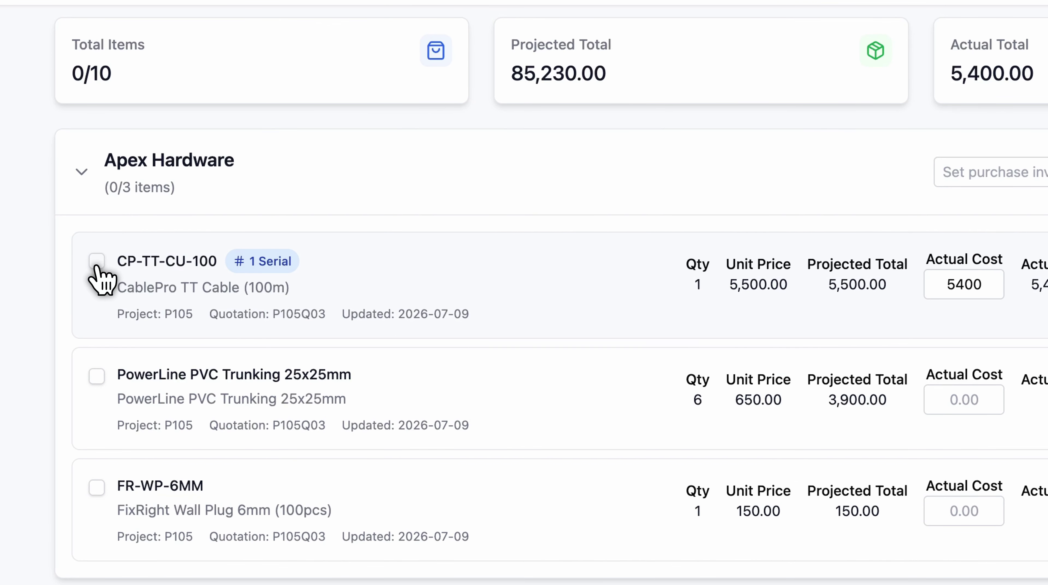
Step: Mark CP-TT-CU-100 and PowerLine PVC Trunking 25x25mm as procured, and view the trunking's serial number entries without saving
{"action": "left_click", "coordinate": [97, 262]}
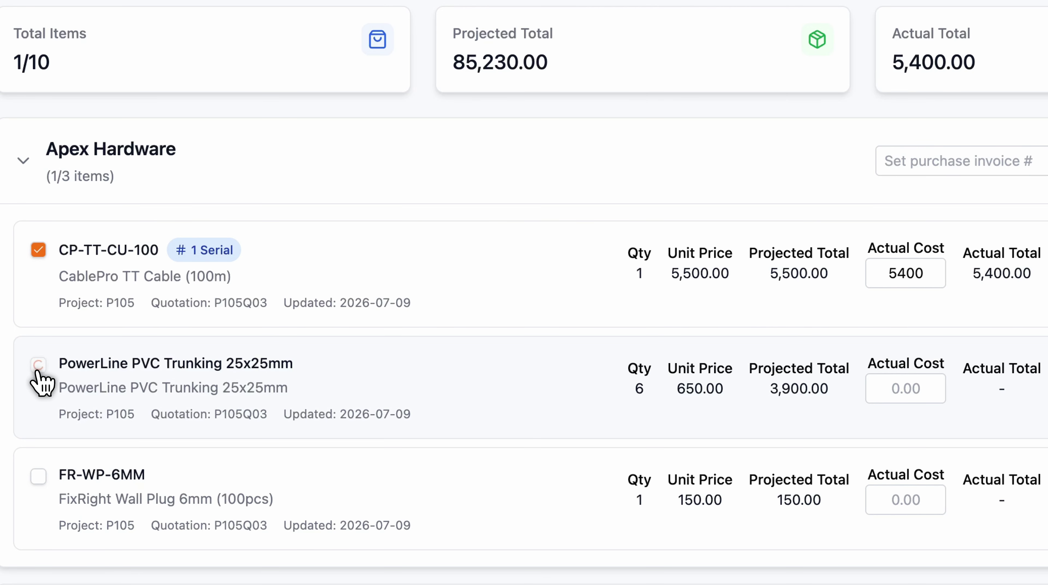
{"action": "left_click", "coordinate": [37, 369]}
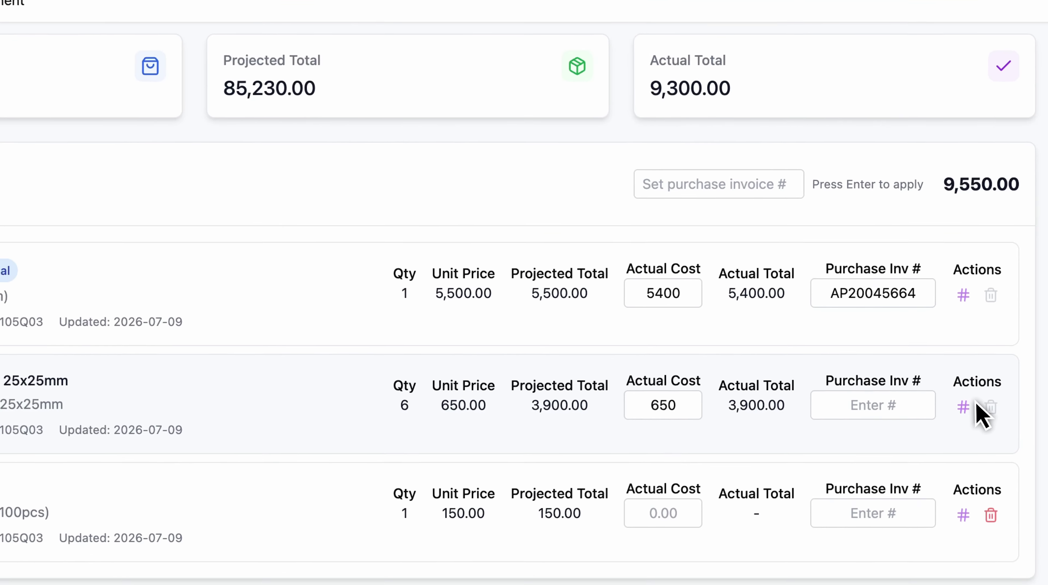
{"action": "left_click", "coordinate": [963, 406]}
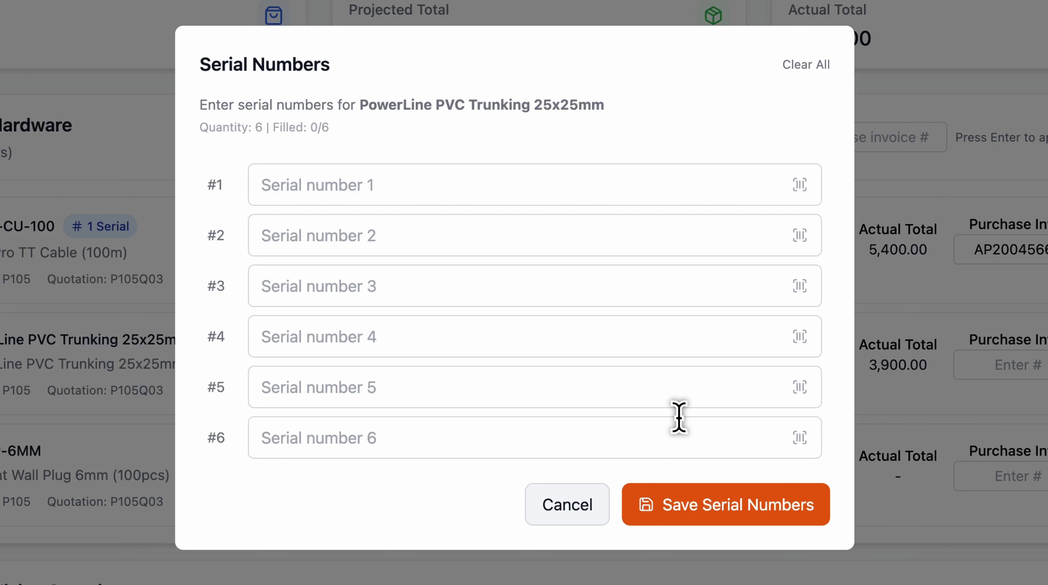
{"action": "left_click", "coordinate": [570, 505]}
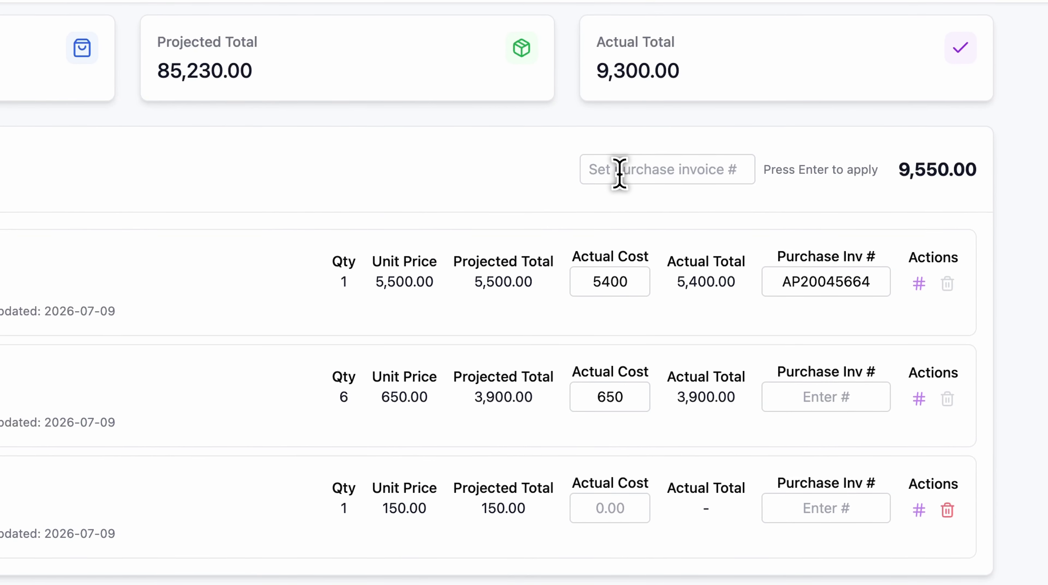
Step: Apply purchase invoice number AP20045664 to all items of the Apex Hardware group at once
{"action": "left_click", "coordinate": [633, 171]}
{"action": "type", "text": "AP20045"}
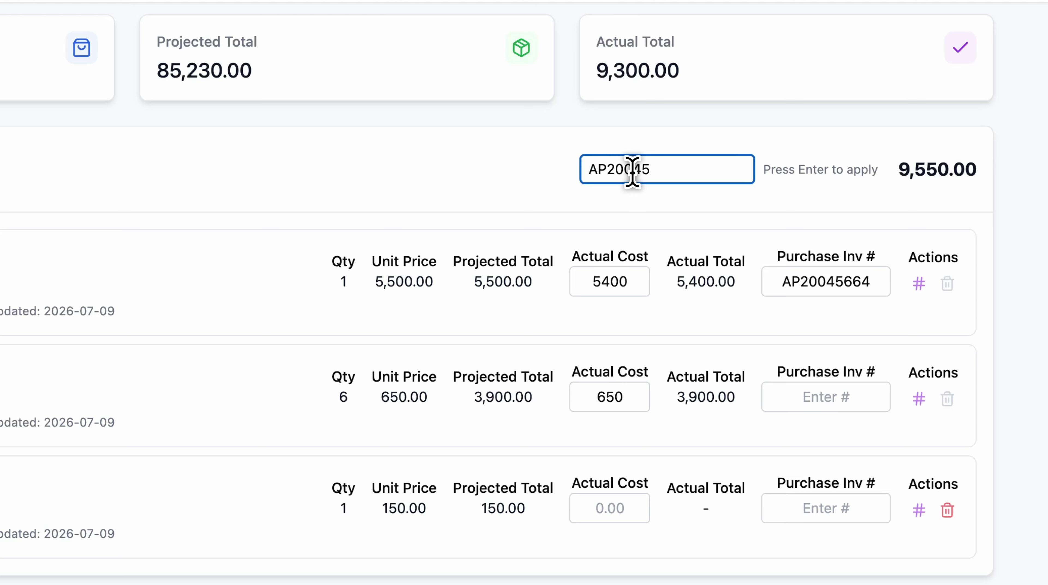
{"action": "type", "text": "664"}
{"action": "key", "text": "Return"}
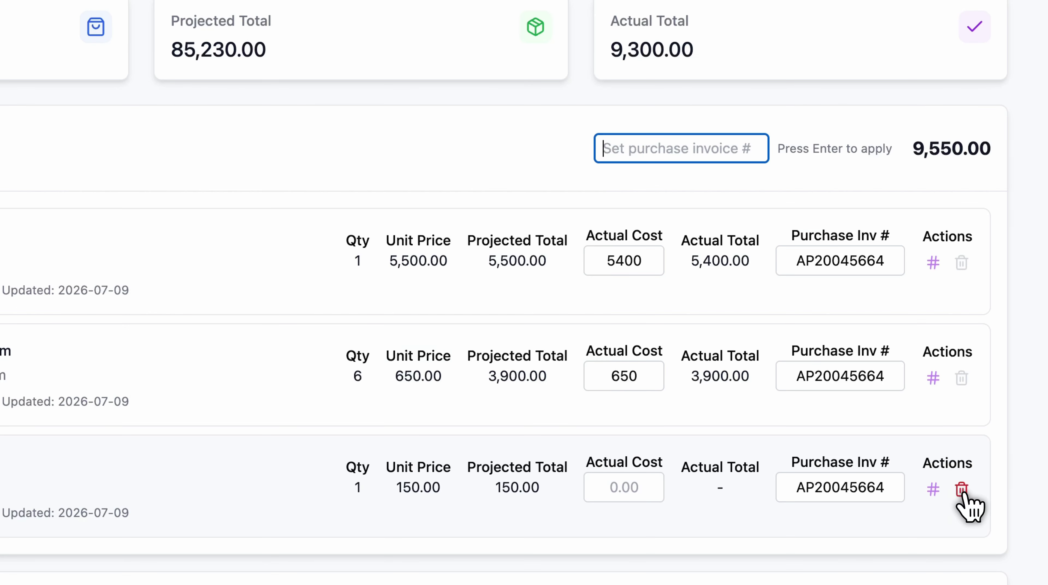
Step: Remove FR-WP-6MM from the procurement list and restore it
{"action": "left_click", "coordinate": [962, 491]}
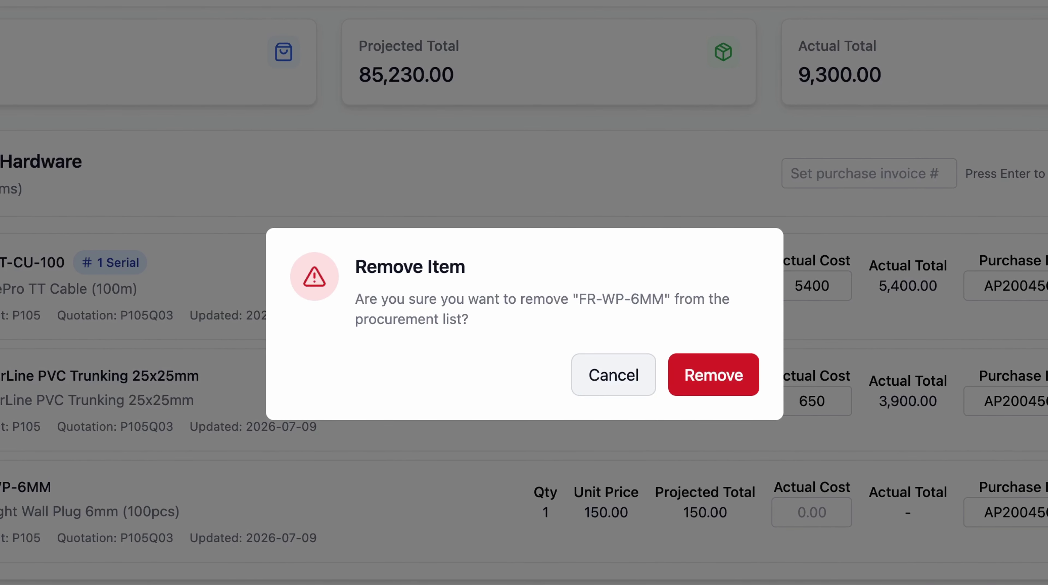
{"action": "left_click", "coordinate": [730, 382]}
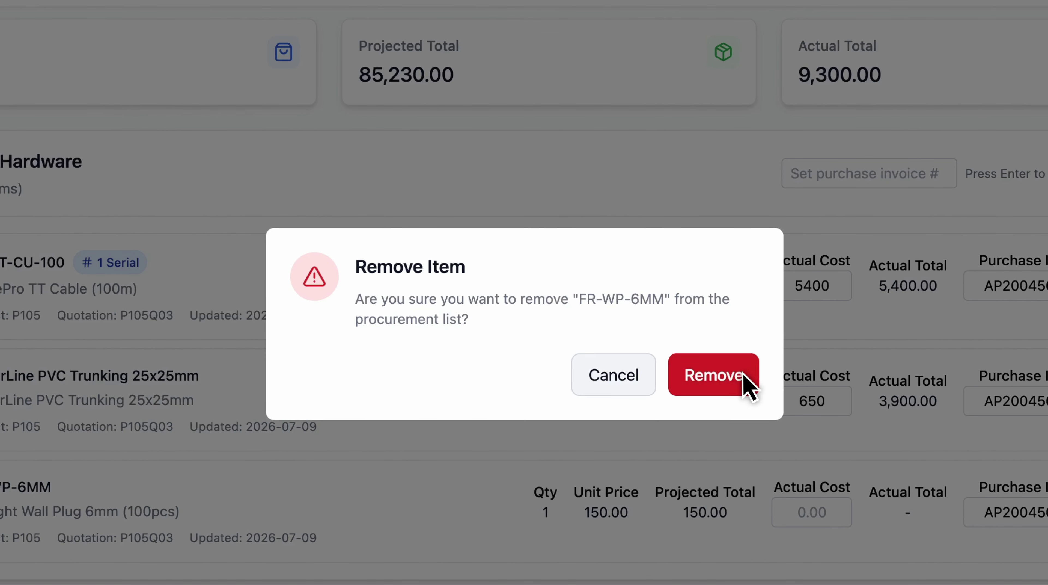
{"action": "left_click", "coordinate": [726, 377]}
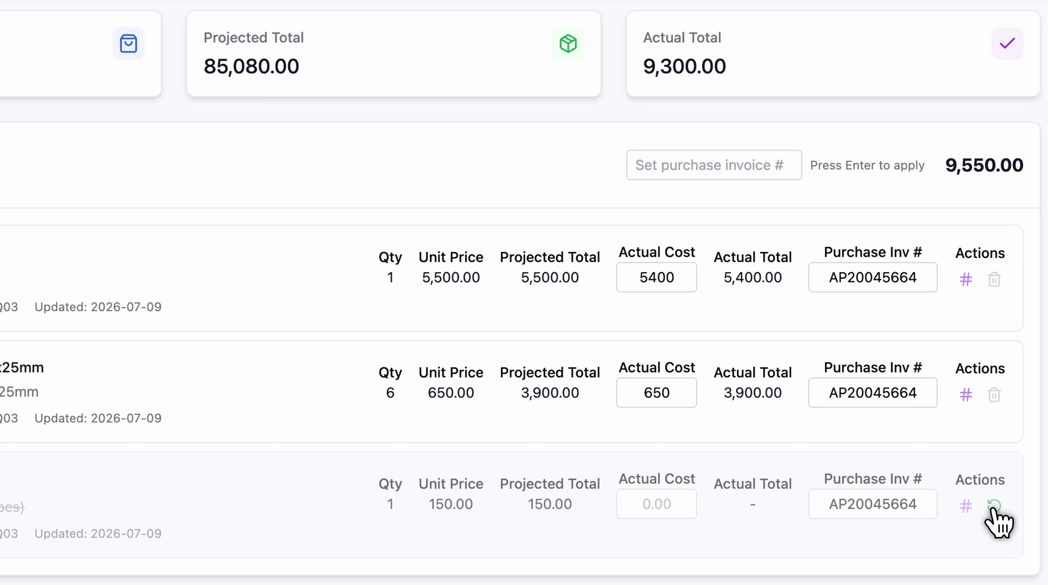
{"action": "left_click", "coordinate": [993, 507]}
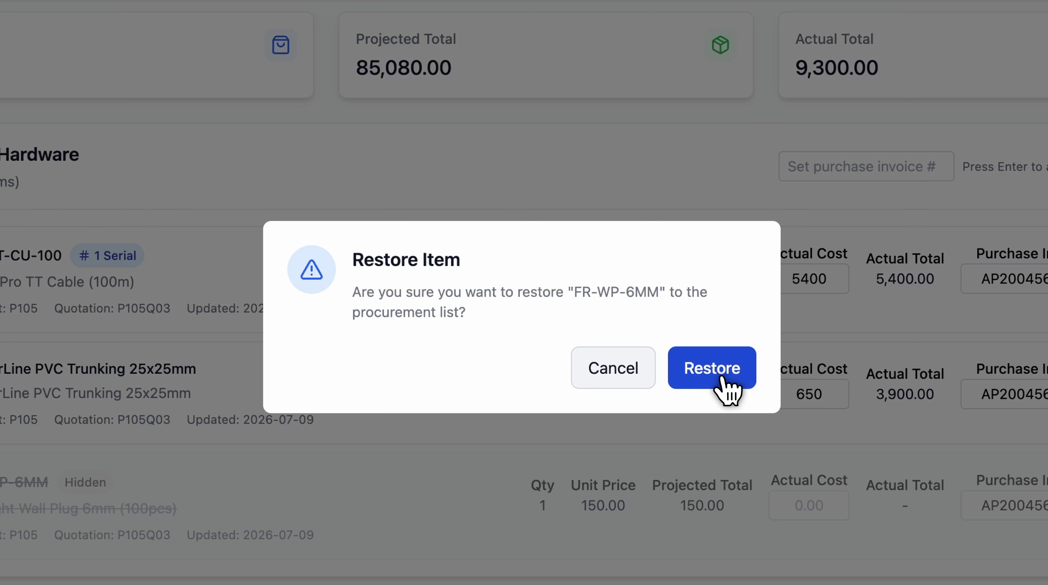
{"action": "left_click", "coordinate": [728, 390]}
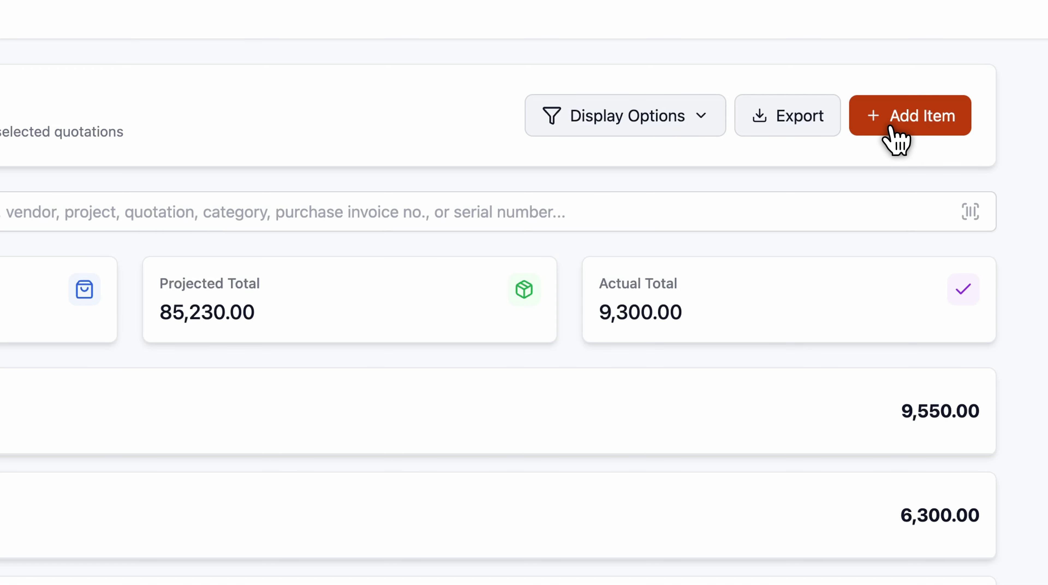
Step: Start adding a procurement item with P105Q03 as its quotation
{"action": "left_click", "coordinate": [893, 131]}
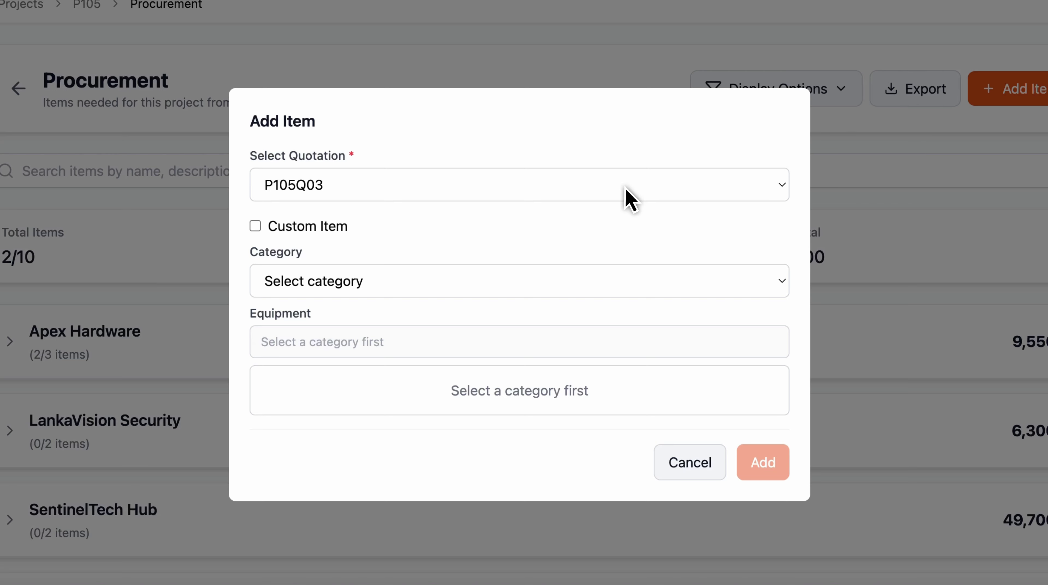
{"action": "left_click", "coordinate": [280, 185]}
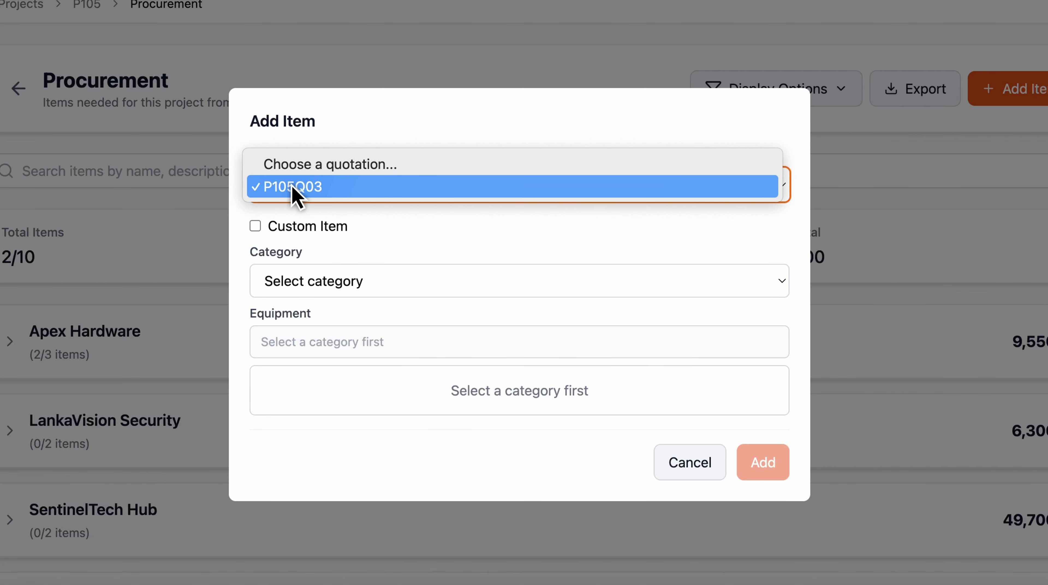
{"action": "left_click", "coordinate": [293, 189]}
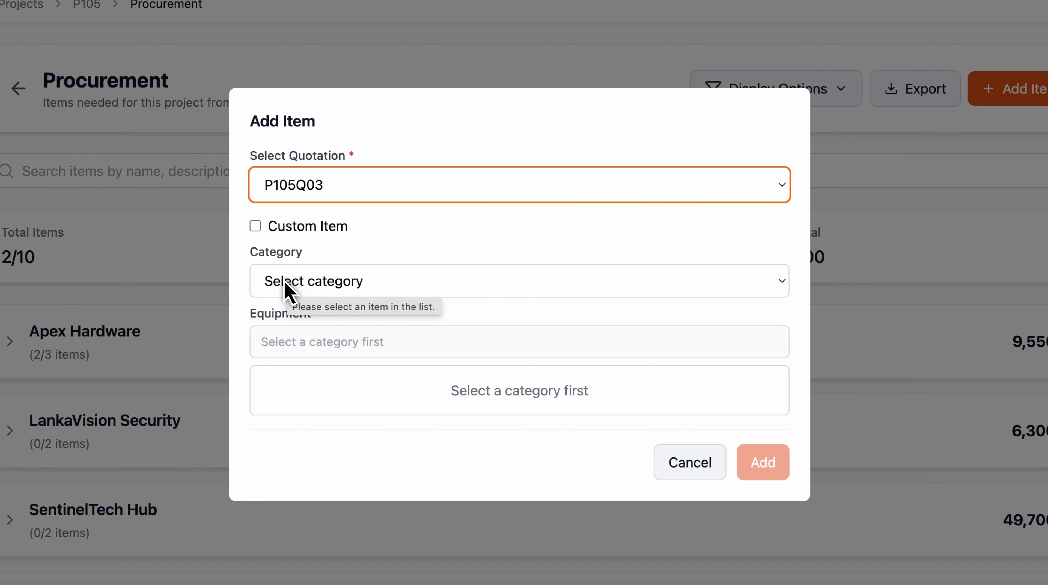
Step: Turn on the custom item option, examine its entry fields, and turn the option off again
{"action": "left_click", "coordinate": [255, 226]}
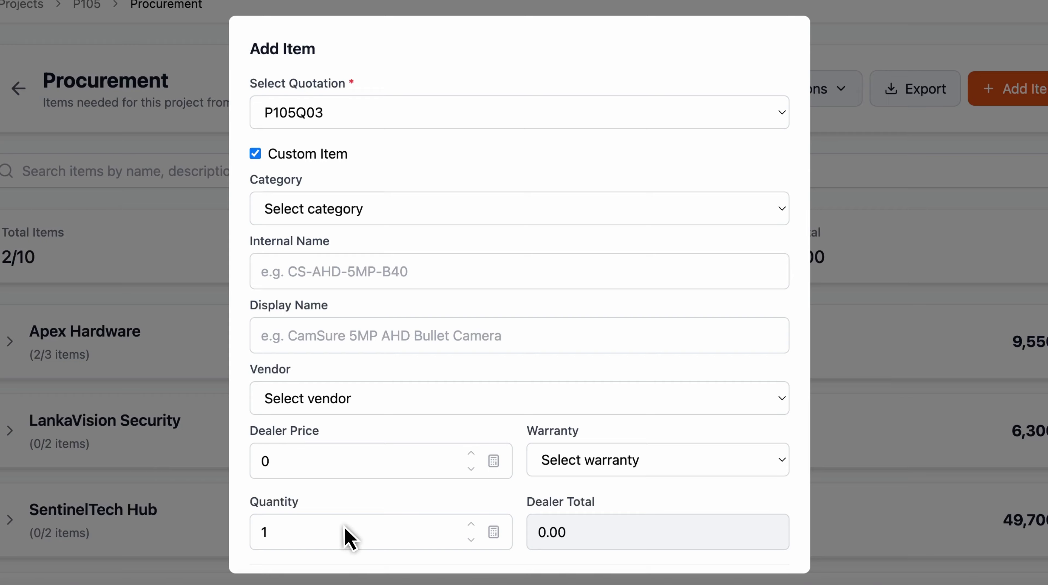
{"action": "scroll", "coordinate": [583, 523], "scroll_direction": "down", "scroll_amount": 3}
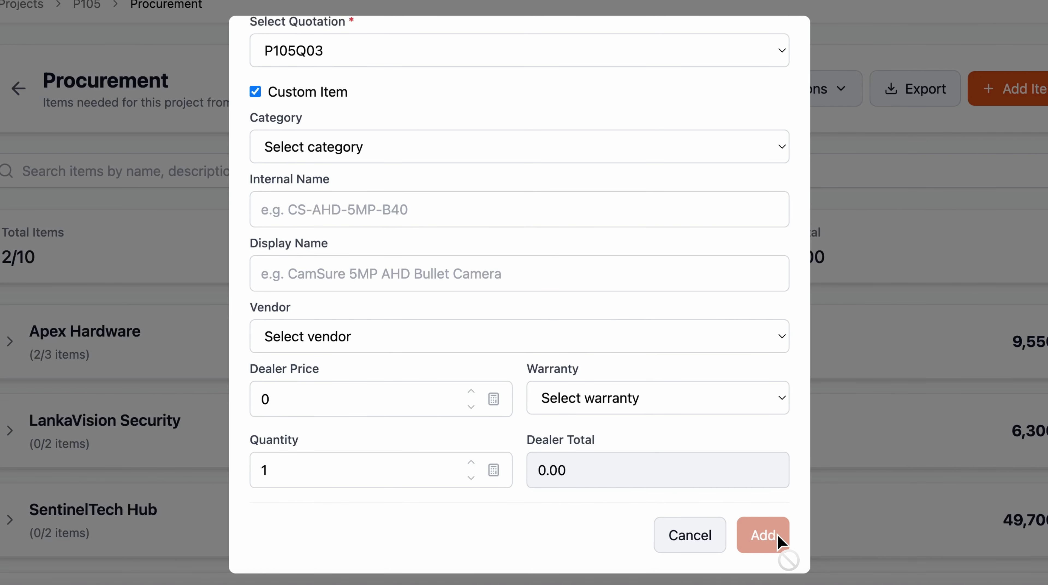
{"action": "scroll", "coordinate": [528, 430], "scroll_direction": "up", "scroll_amount": 2}
{"action": "scroll", "coordinate": [528, 440], "scroll_direction": "up", "scroll_amount": 1}
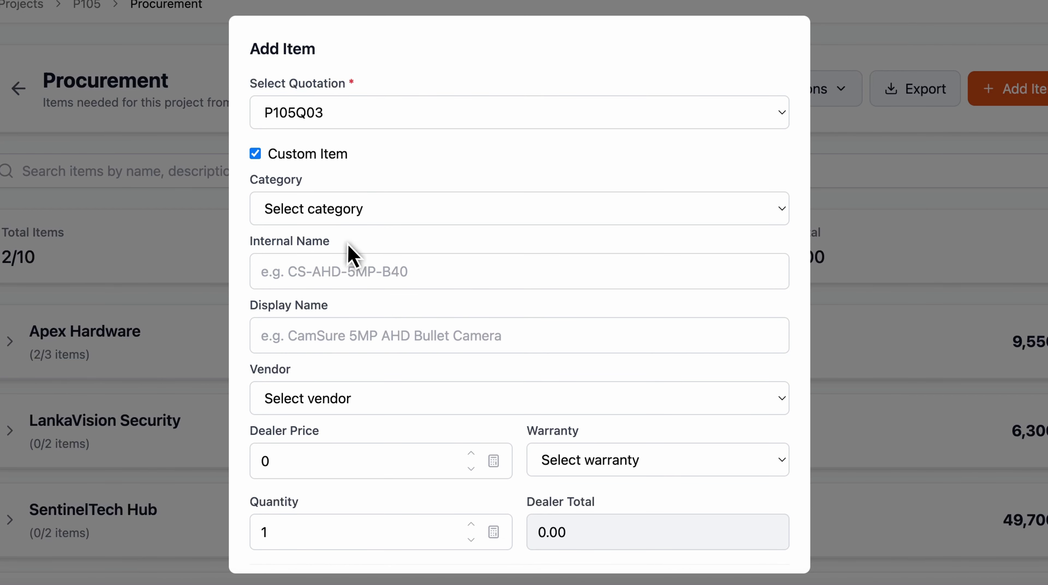
{"action": "left_click", "coordinate": [255, 153]}
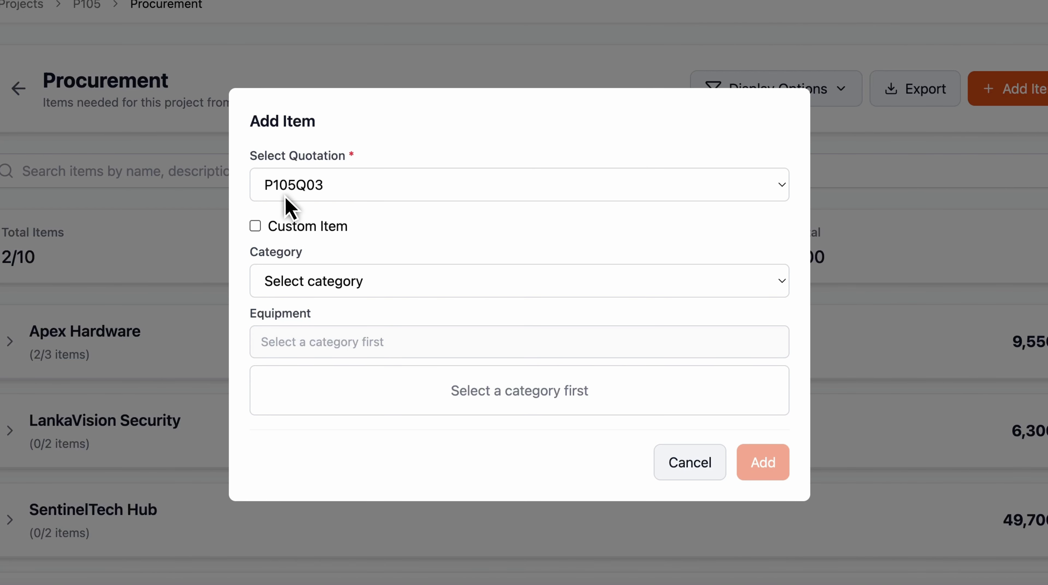
Step: Choose the Display Cable category for the new item and search its equipment for "vga"
{"action": "left_click", "coordinate": [345, 282]}
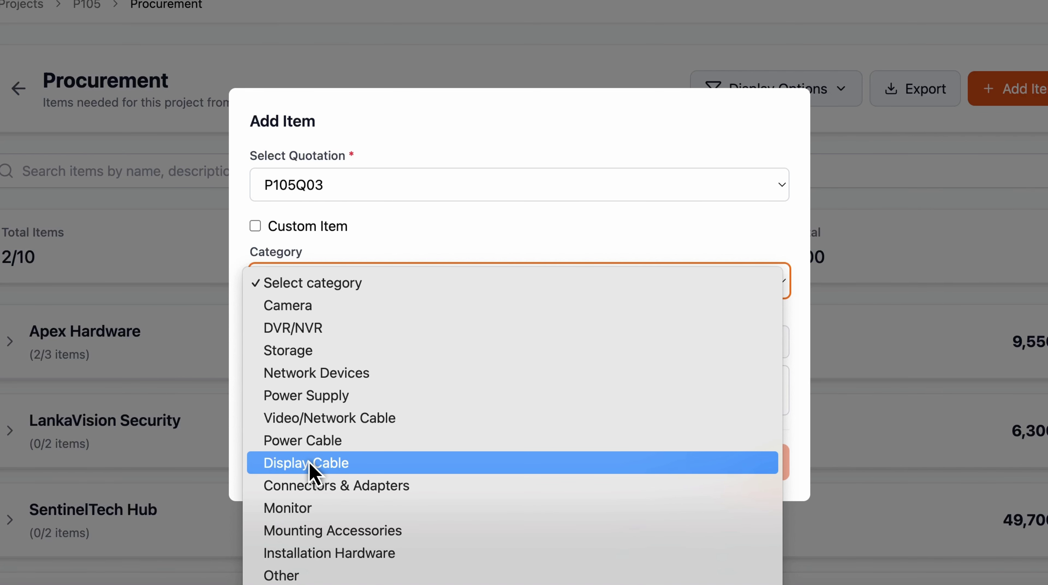
{"action": "left_click", "coordinate": [307, 471]}
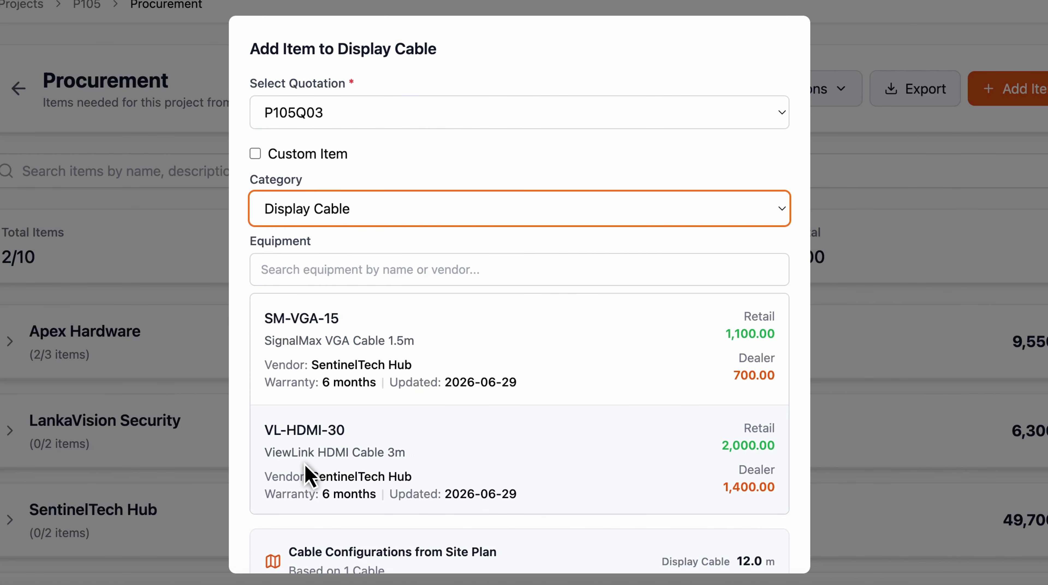
{"action": "scroll", "coordinate": [307, 475], "scroll_direction": "down", "scroll_amount": 3}
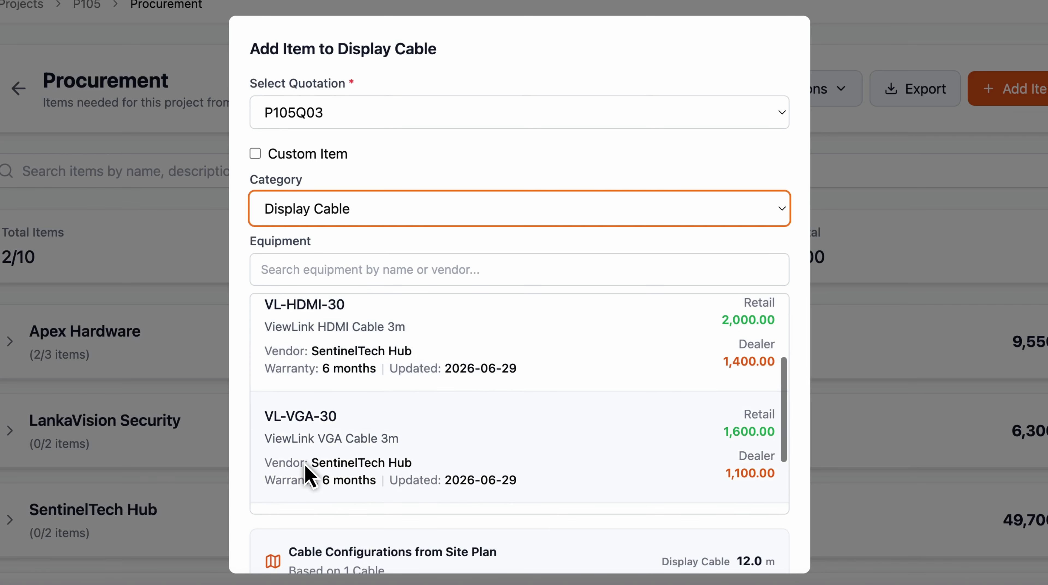
{"action": "scroll", "coordinate": [307, 474], "scroll_direction": "down", "scroll_amount": 3}
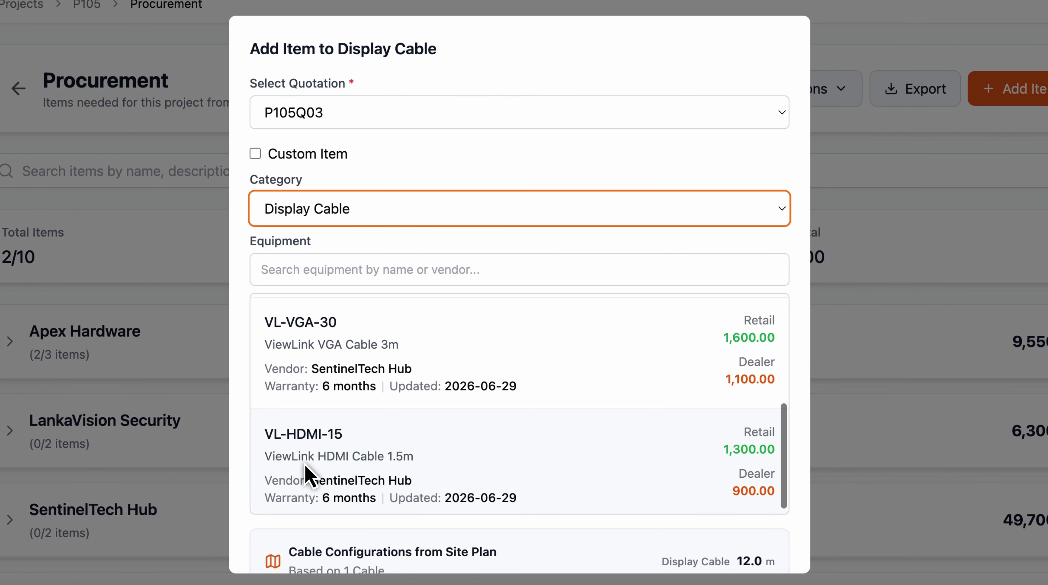
{"action": "left_click", "coordinate": [302, 270]}
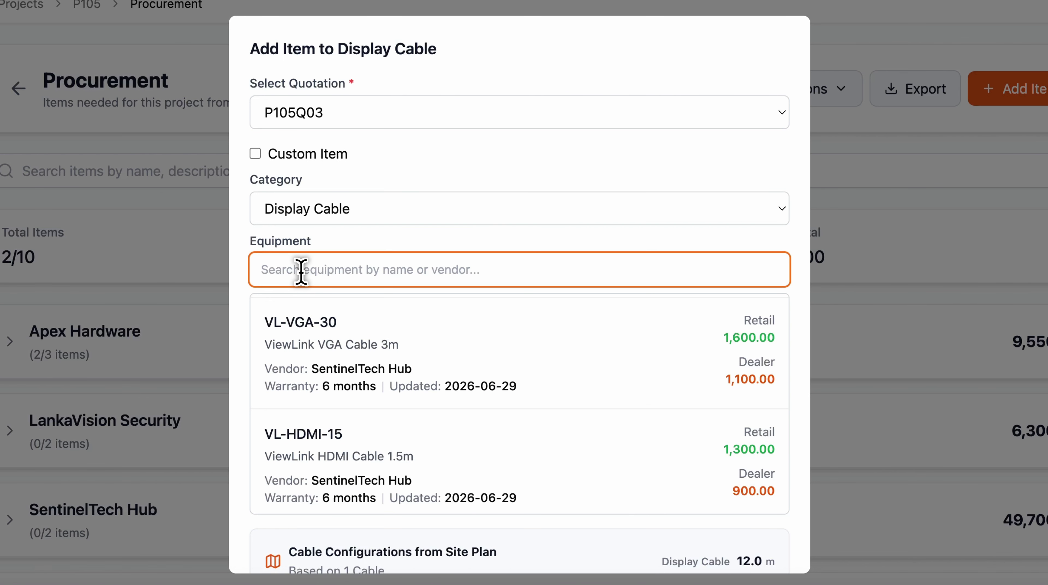
{"action": "type", "text": "vga"}
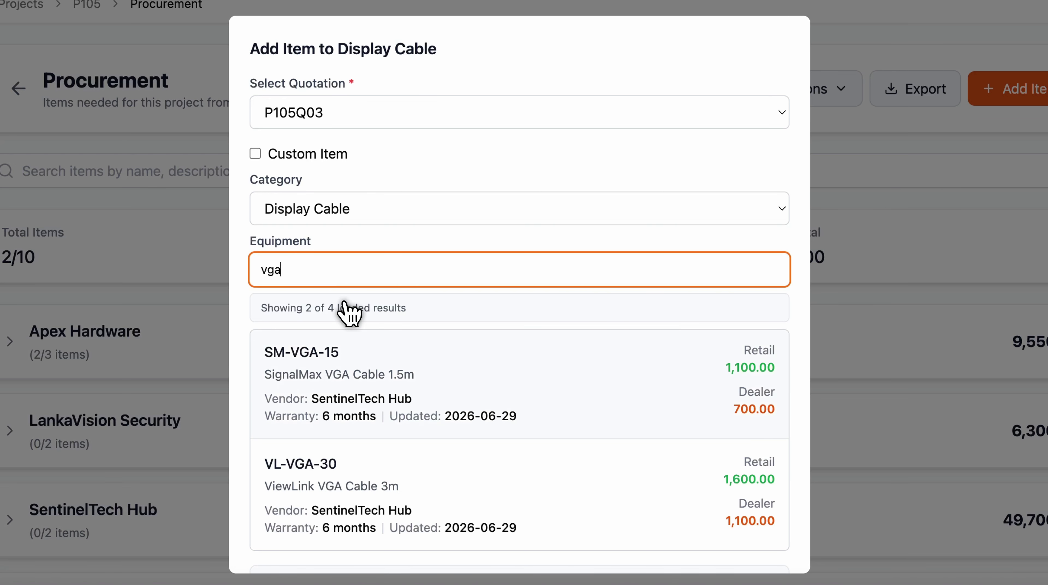
Step: Select the SM-VGA-15 VGA cable and add it to the procurement list with a quantity of 1
{"action": "left_click", "coordinate": [387, 379]}
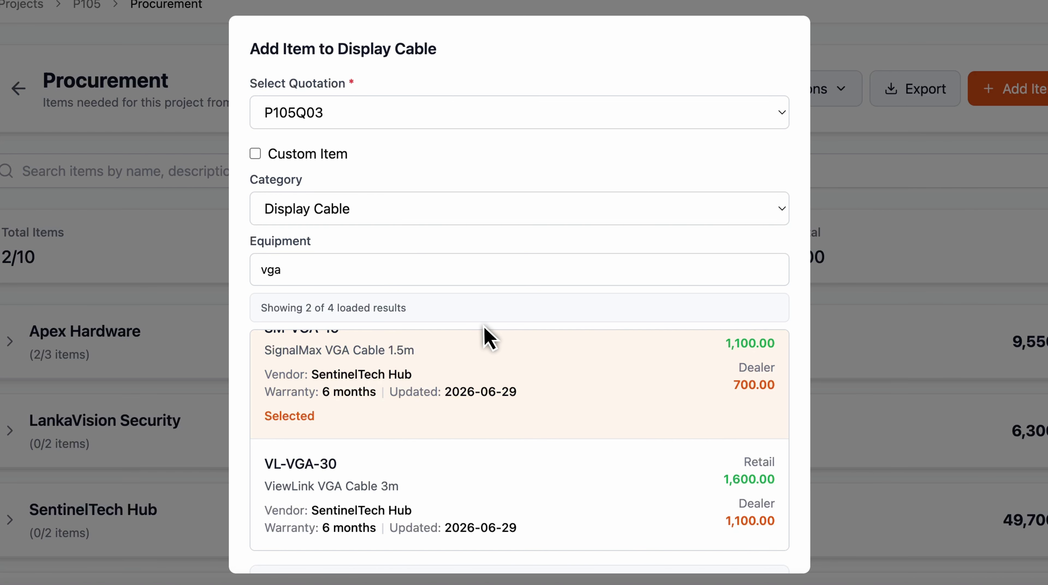
{"action": "scroll", "coordinate": [515, 327], "scroll_direction": "down", "scroll_amount": 3}
{"action": "scroll", "coordinate": [517, 328], "scroll_direction": "down", "scroll_amount": 3}
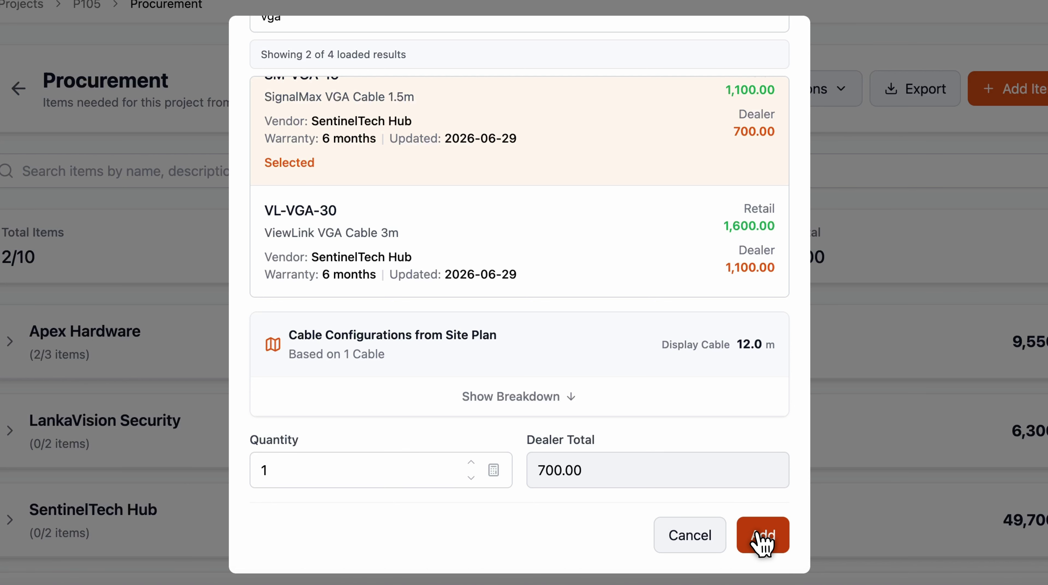
{"action": "left_click", "coordinate": [772, 541]}
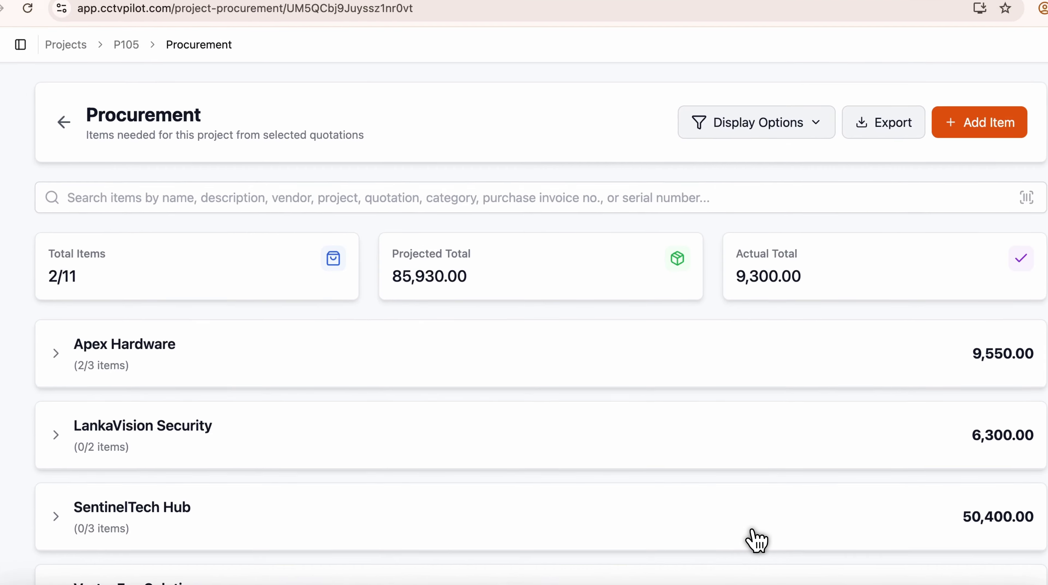
Step: Examine the SentinelTech Hub items and expand the VertexEye Solutions group in the procurement list
{"action": "left_click", "coordinate": [72, 532]}
{"action": "scroll", "coordinate": [78, 534], "scroll_direction": "down", "scroll_amount": 3}
{"action": "scroll", "coordinate": [152, 528], "scroll_direction": "down", "scroll_amount": 3}
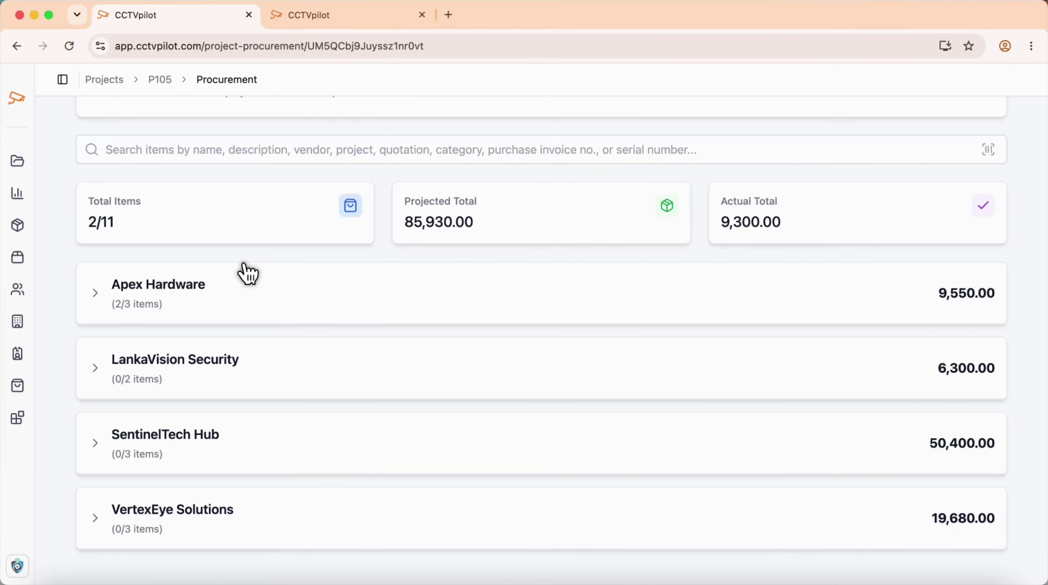
{"action": "left_click", "coordinate": [229, 522]}
{"action": "scroll", "coordinate": [228, 522], "scroll_direction": "down", "scroll_amount": 7}
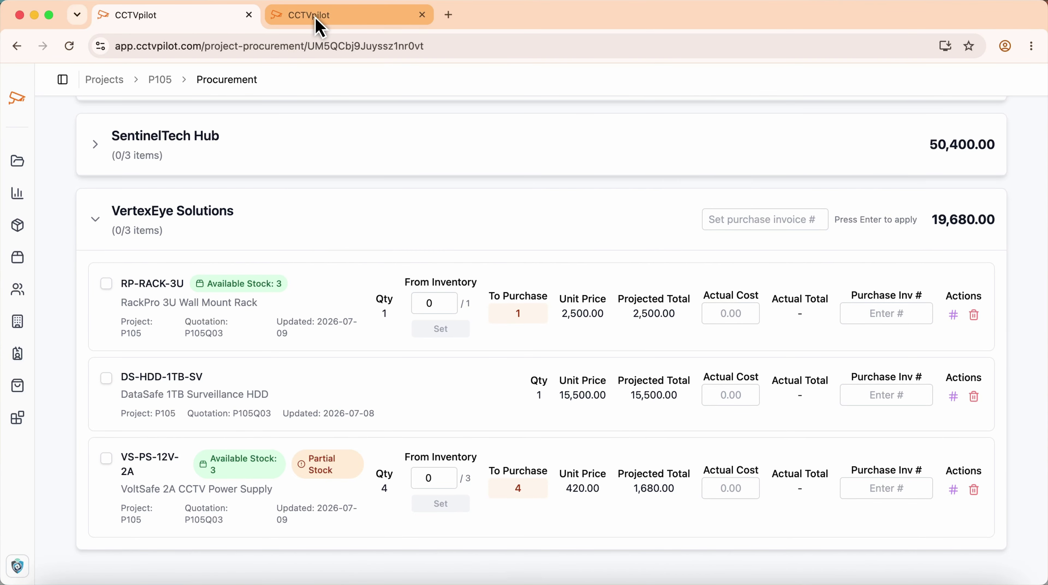
Step: Search Inventory Management for "3u" and expand the stock entries of RP-RACK-3U
{"action": "left_click", "coordinate": [317, 20]}
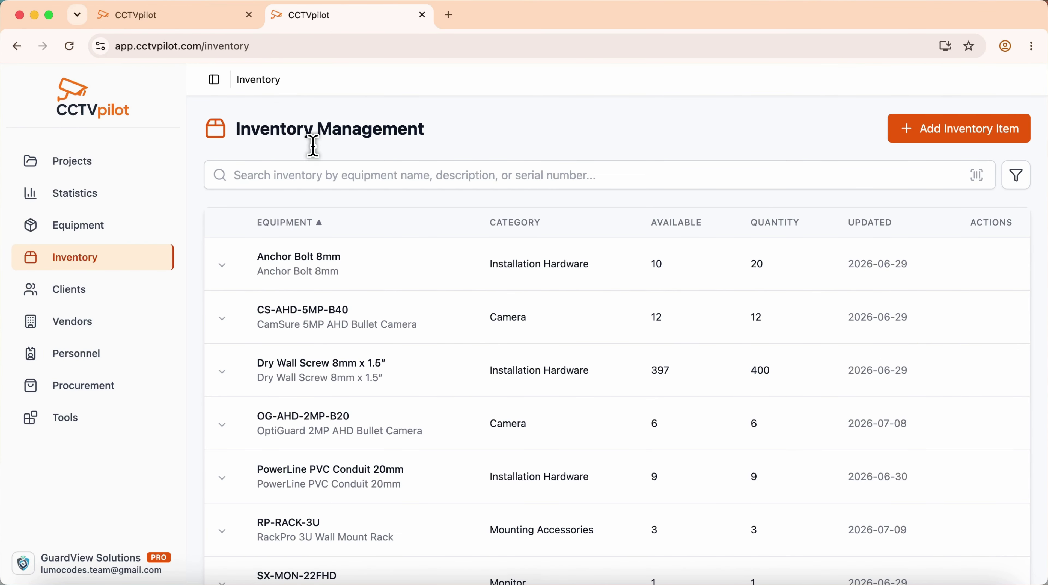
{"action": "left_click", "coordinate": [311, 175]}
{"action": "type", "text": "3u"}
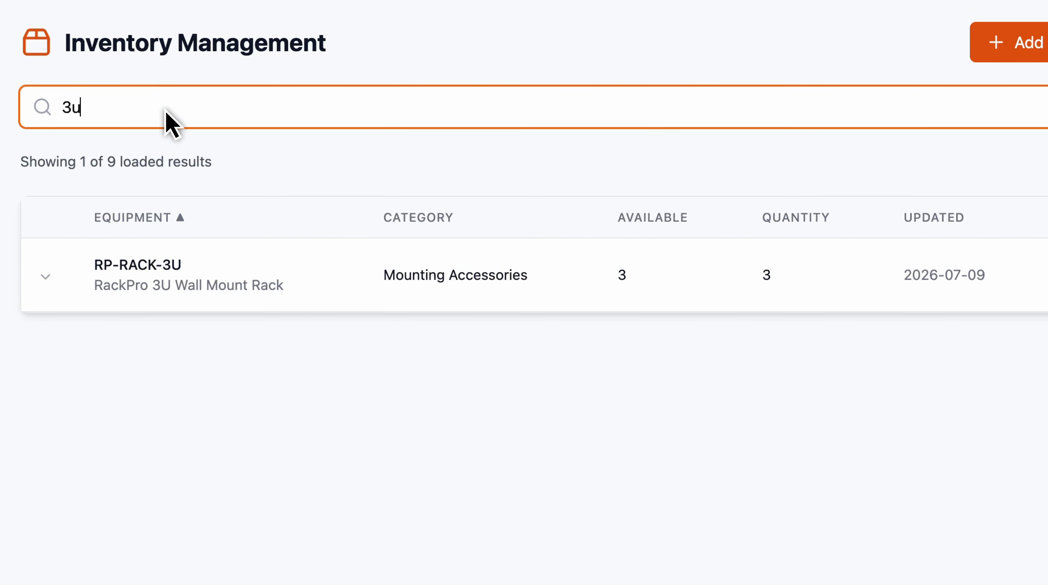
{"action": "left_click", "coordinate": [73, 287]}
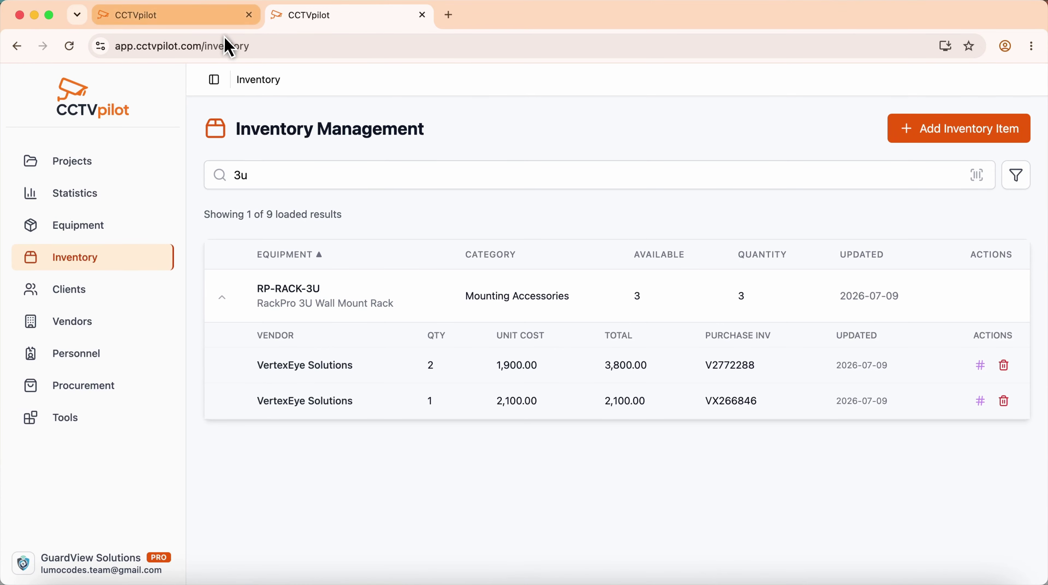
Step: Return to P105's procurement list and set the From Inventory quantity of RP-RACK-3U to 1
{"action": "left_click", "coordinate": [207, 21]}
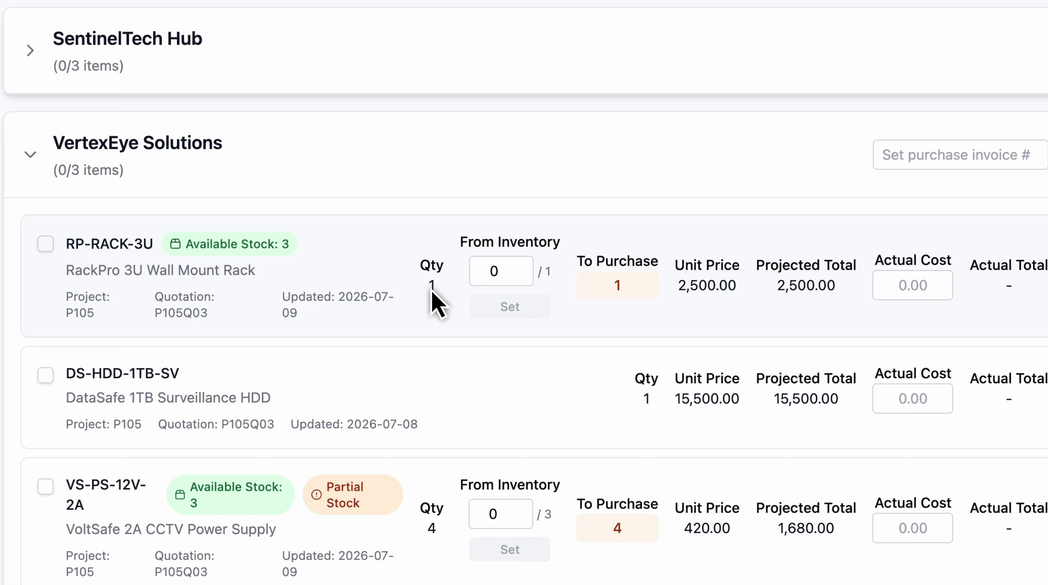
{"action": "left_click", "coordinate": [503, 271]}
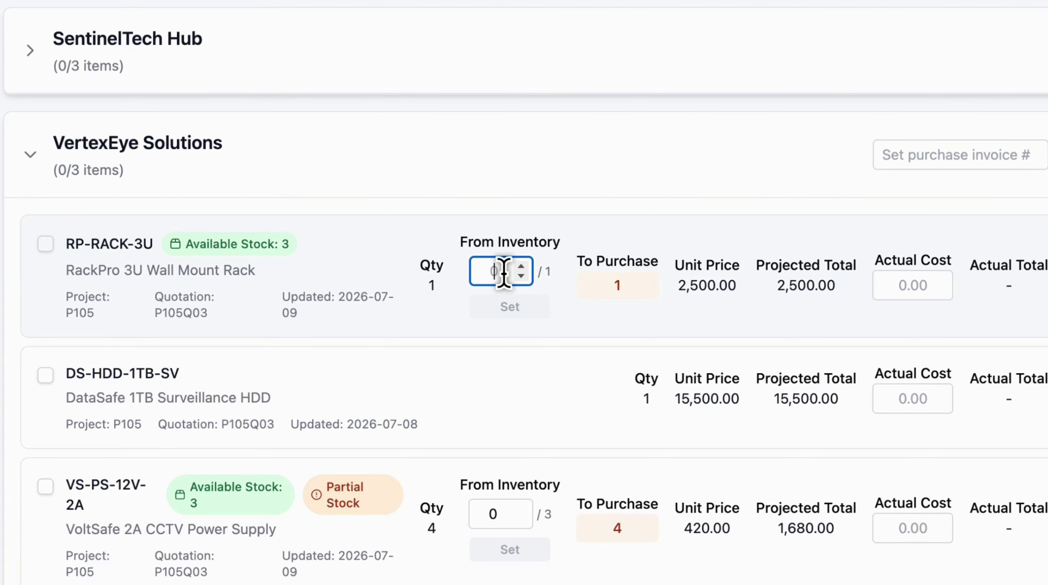
{"action": "type", "text": "1"}
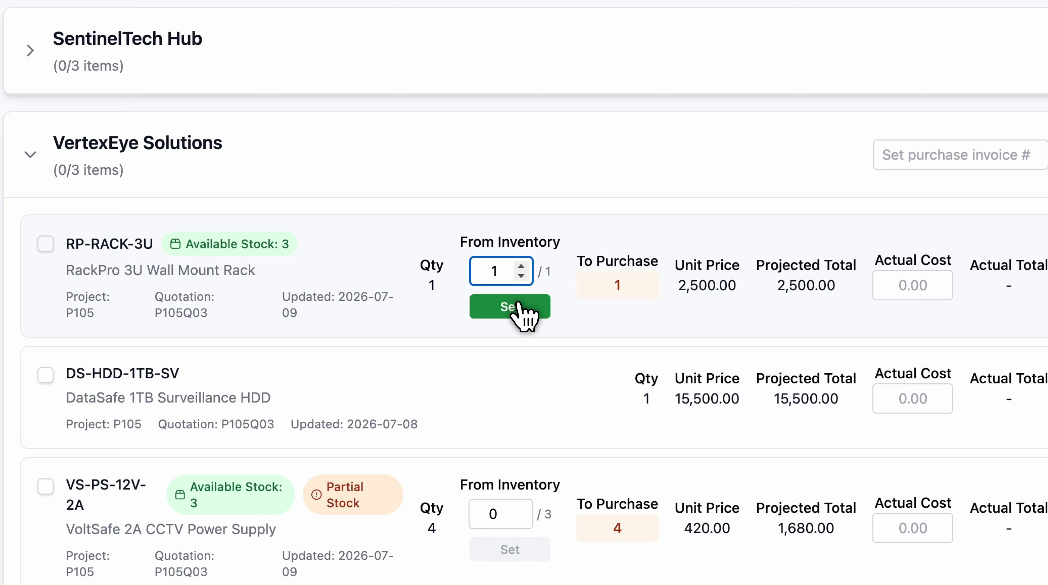
{"action": "left_click", "coordinate": [523, 309]}
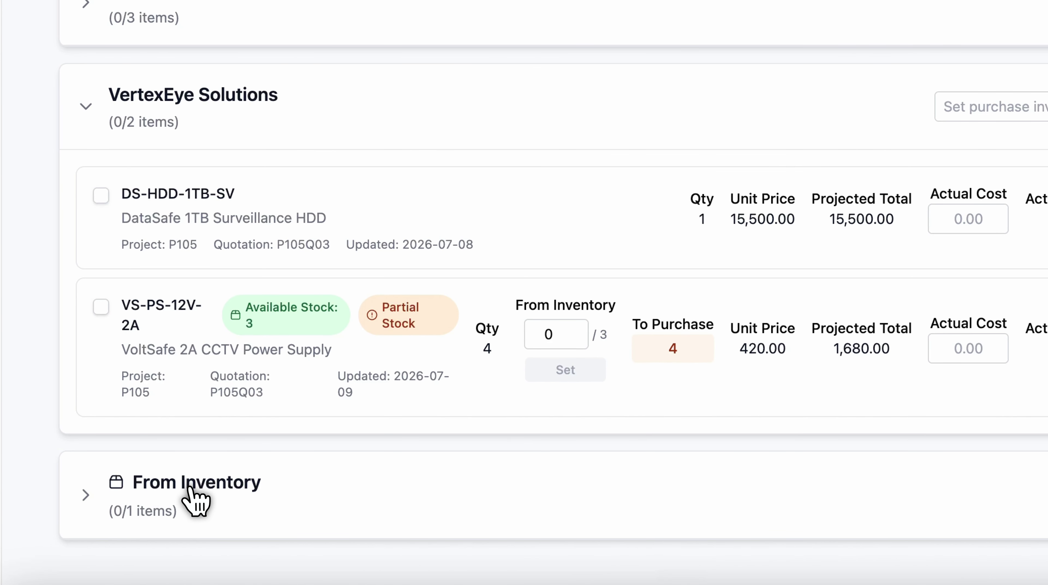
Step: Examine RP-RACK-3U in the From Inventory group and compare it with its entry in Inventory Management
{"action": "left_click", "coordinate": [193, 490]}
{"action": "scroll", "coordinate": [192, 501], "scroll_direction": "down", "scroll_amount": 3}
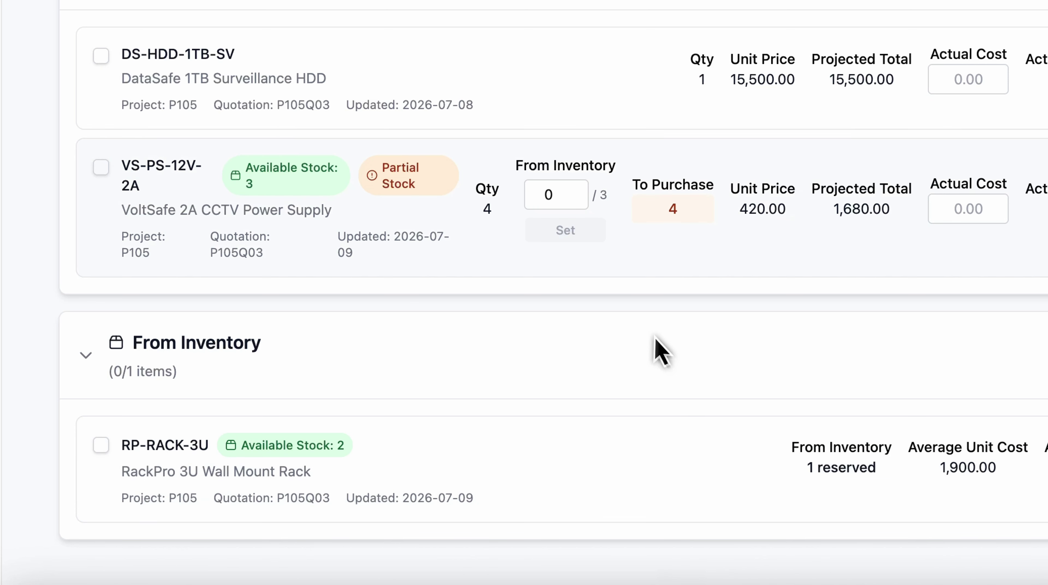
{"action": "left_click", "coordinate": [323, 30]}
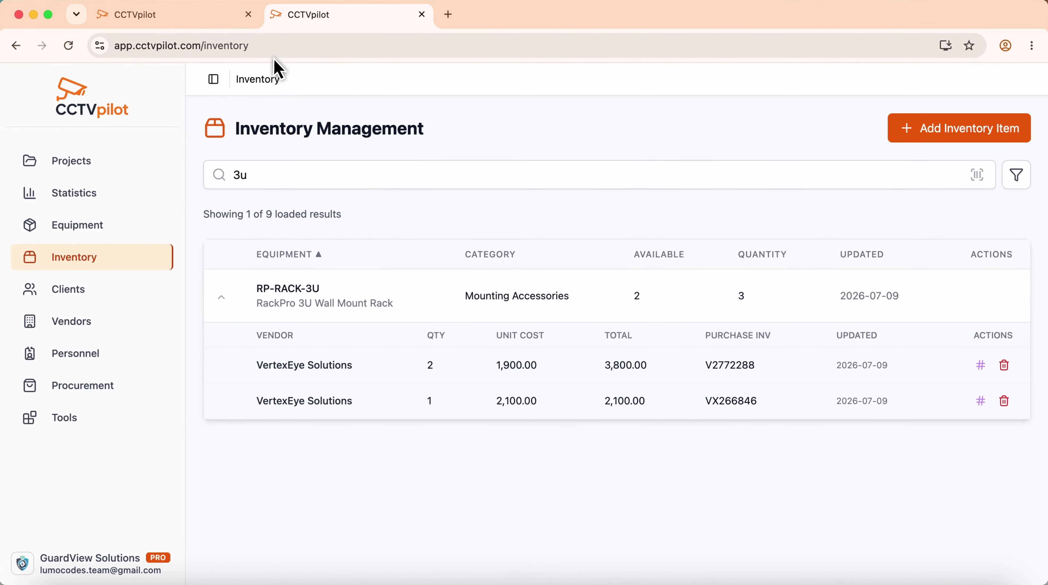
Step: Mark RP-RACK-3U as procured in the procurement list, taking 1 unit from the VertexEye Solutions stock with unit cost 1,900.00
{"action": "left_click", "coordinate": [191, 28]}
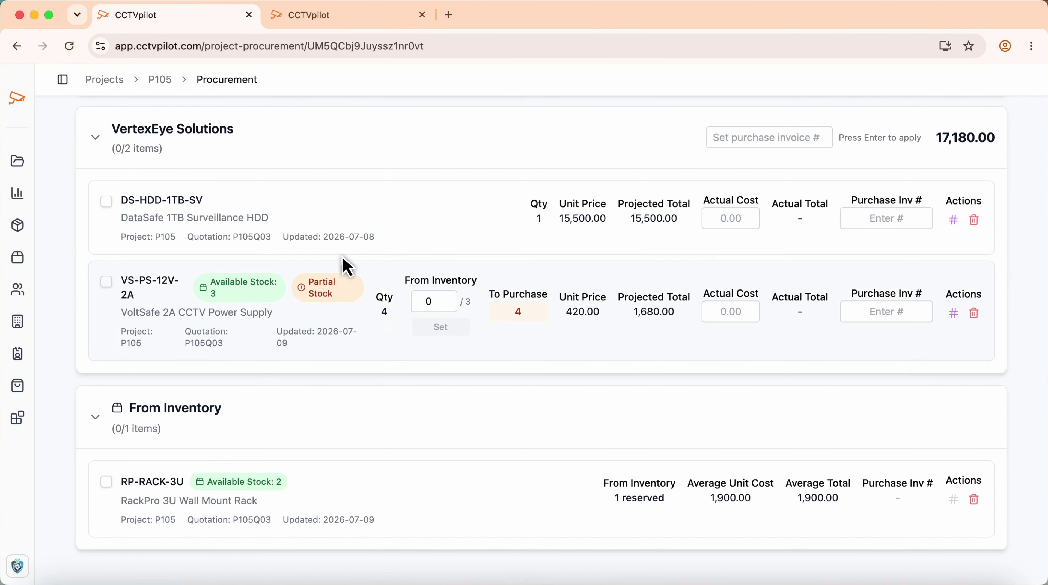
{"action": "double_click", "coordinate": [377, 469]}
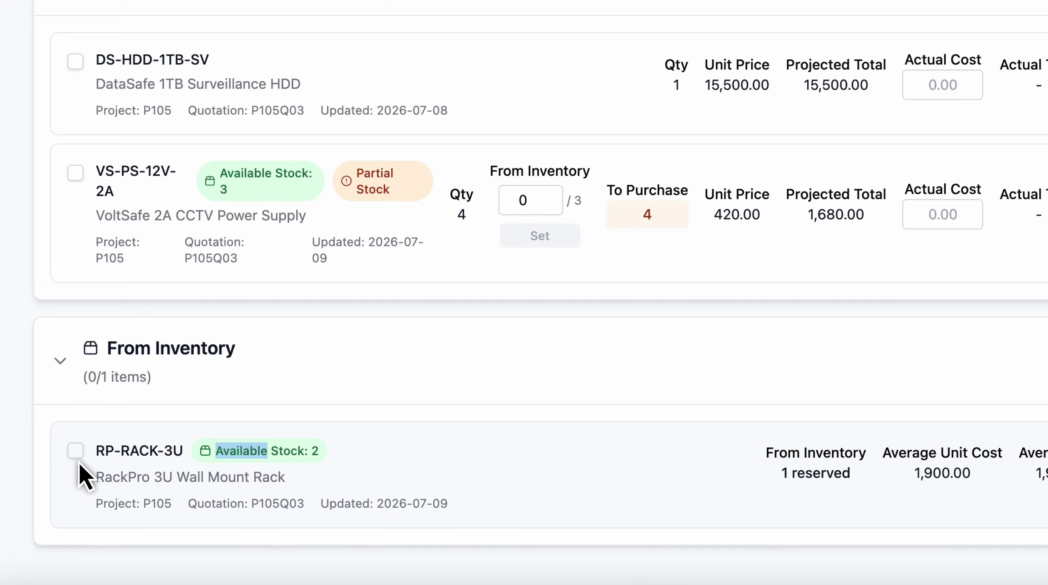
{"action": "left_click", "coordinate": [136, 509]}
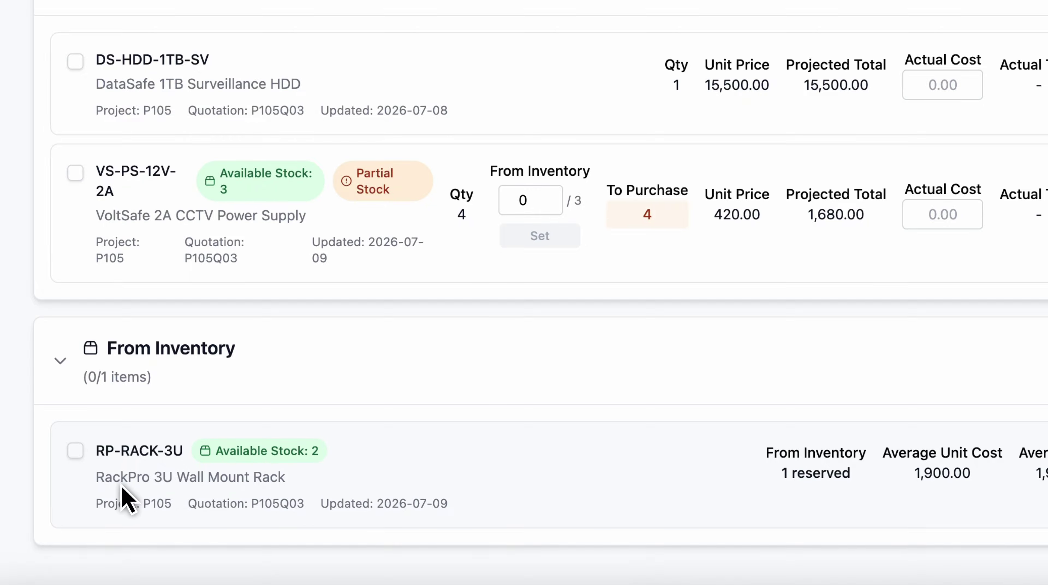
{"action": "left_click", "coordinate": [74, 452]}
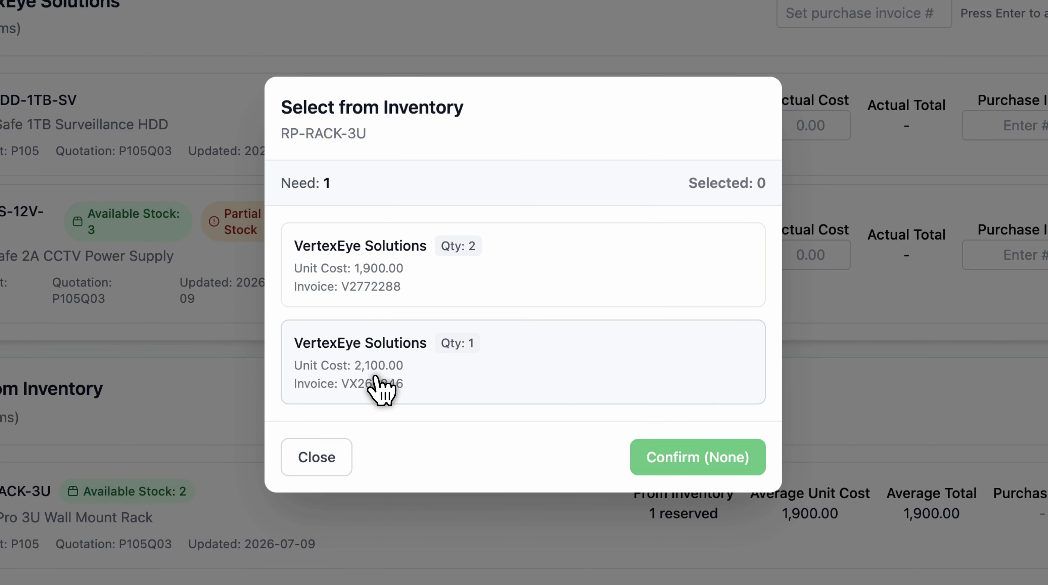
{"action": "left_click", "coordinate": [435, 286]}
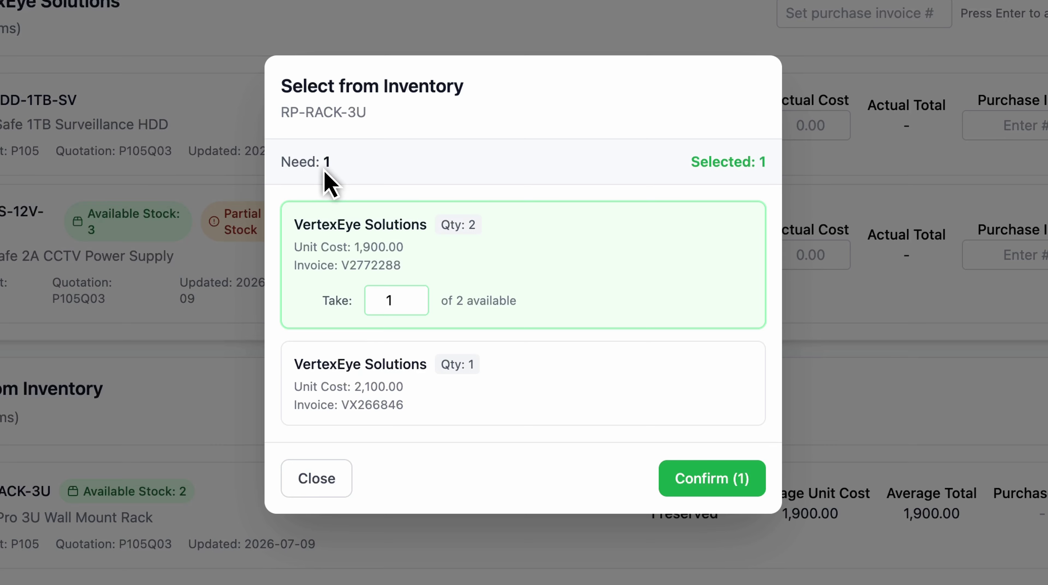
{"action": "left_click", "coordinate": [397, 296]}
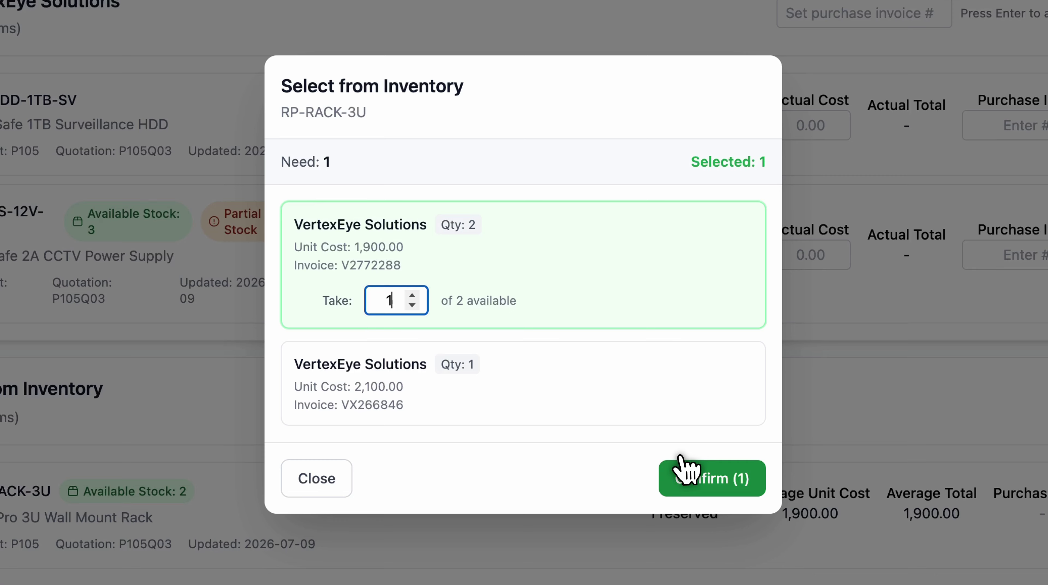
{"action": "left_click", "coordinate": [705, 487]}
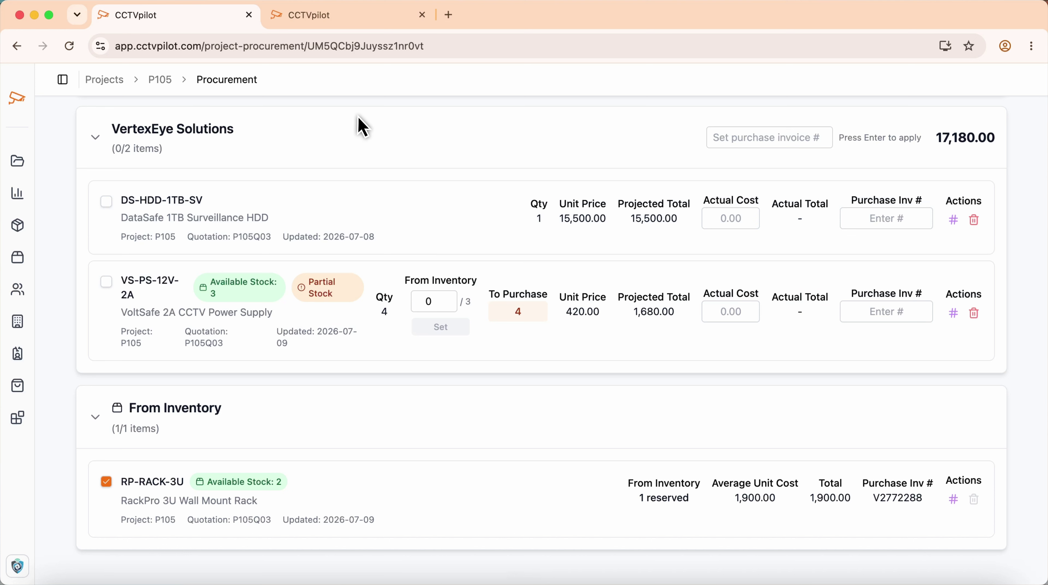
Step: Check RP-RACK-3U's stock in Inventory Management, and search for "2a" to view the stock entries of VS-PS-12V-2A
{"action": "left_click", "coordinate": [335, 21]}
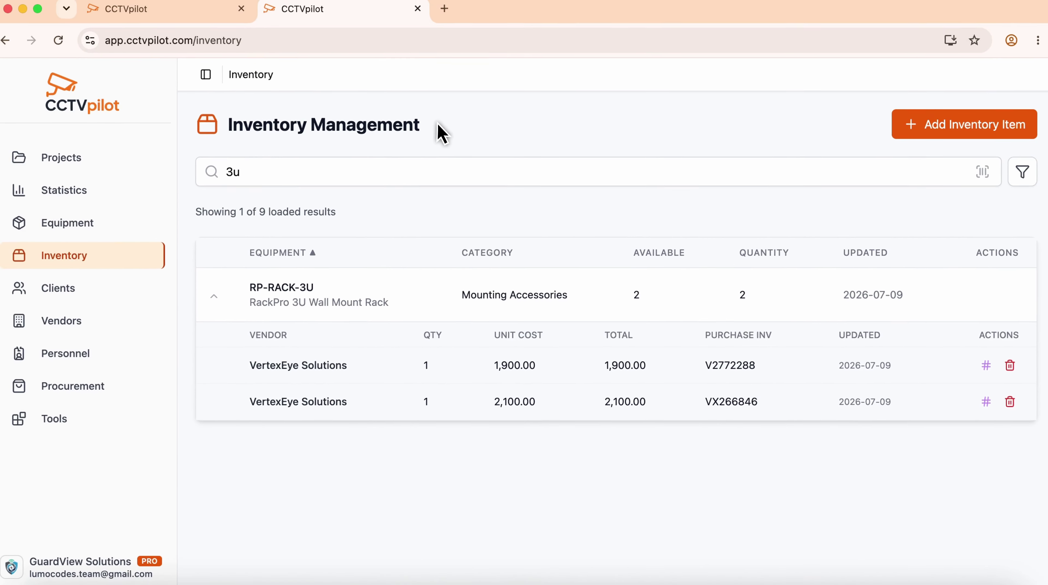
{"action": "left_click", "coordinate": [215, 24]}
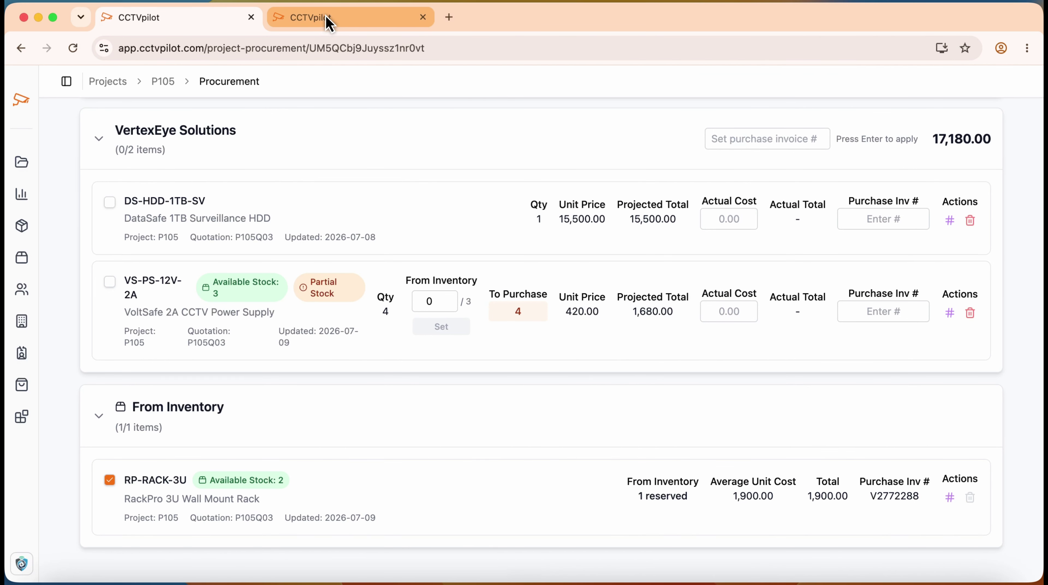
{"action": "left_click", "coordinate": [321, 30]}
{"action": "left_click", "coordinate": [187, 140]}
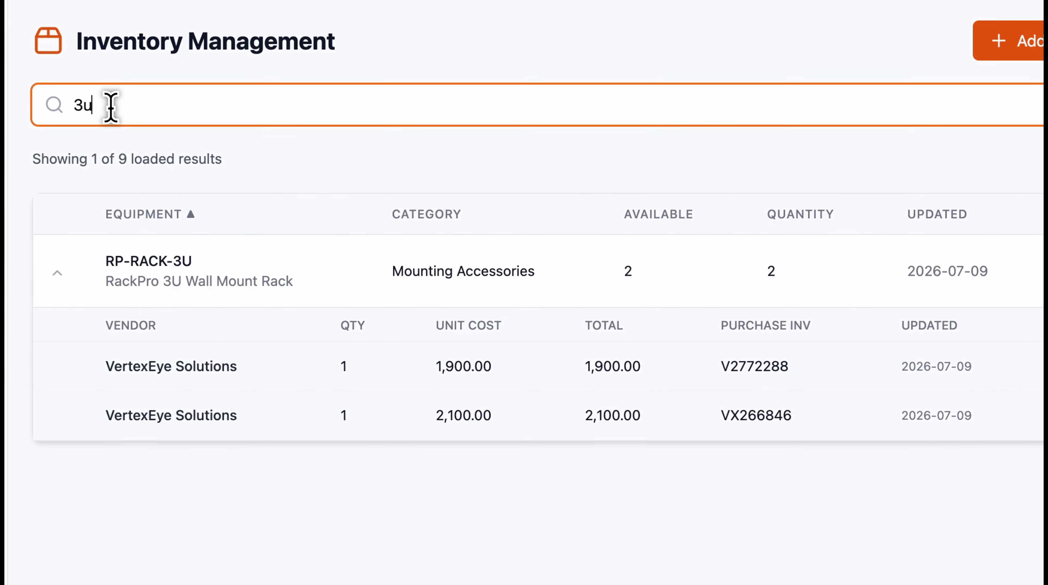
{"action": "key", "text": "BackSpace"}
{"action": "key", "text": "BackSpace"}
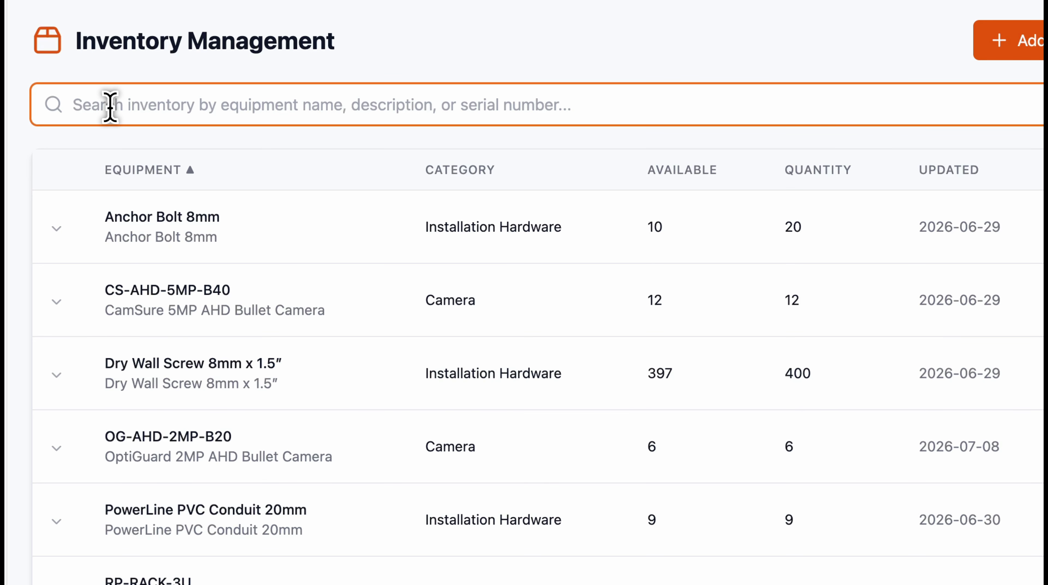
{"action": "type", "text": "2a"}
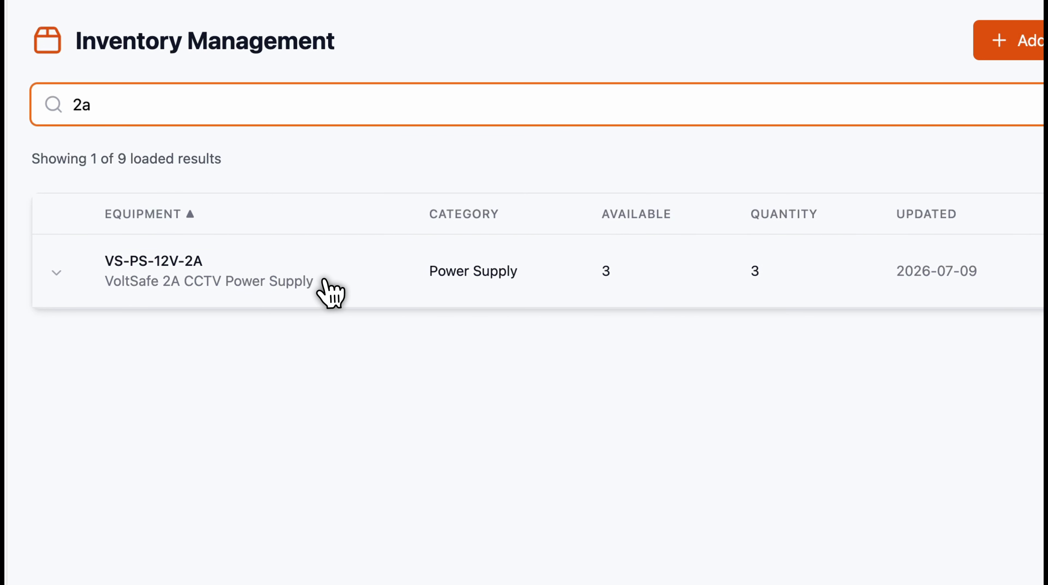
{"action": "left_click", "coordinate": [362, 277]}
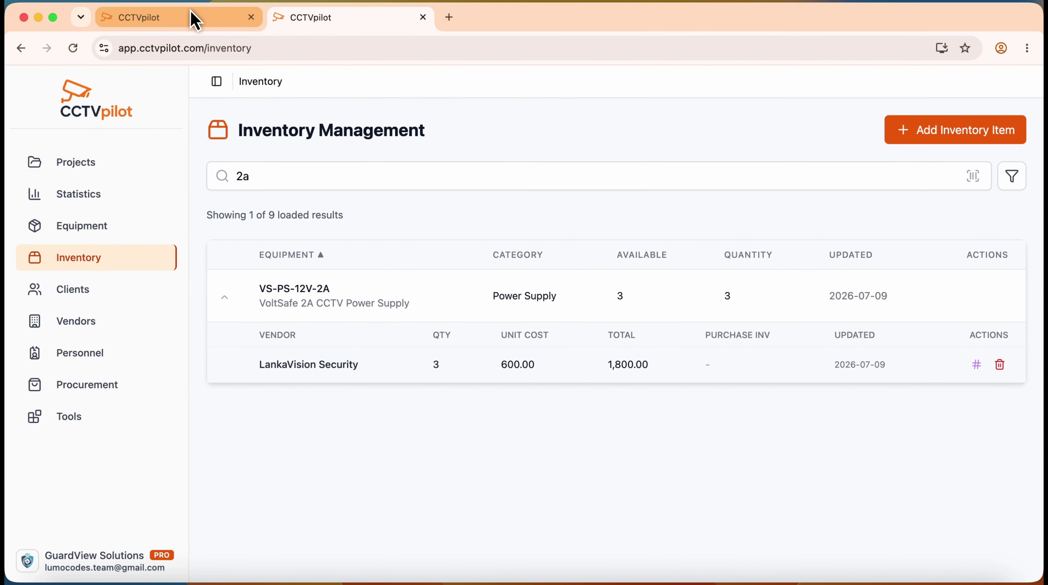
Step: Set the From Inventory quantity of VS-PS-12V-2A to 3 in the procurement list and mark its VertexEye Solutions purchase as procured
{"action": "left_click", "coordinate": [195, 20]}
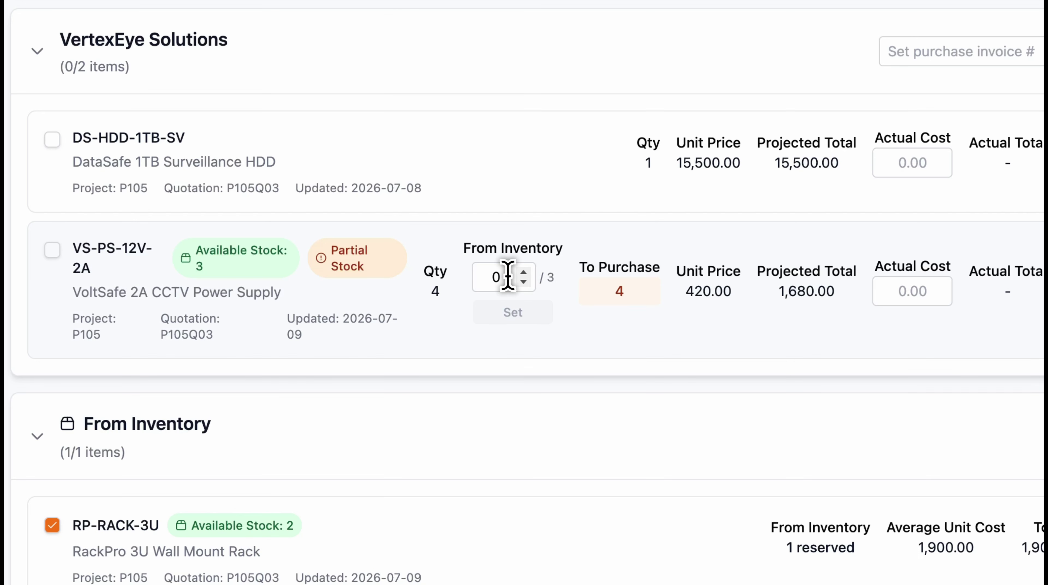
{"action": "left_click", "coordinate": [507, 276]}
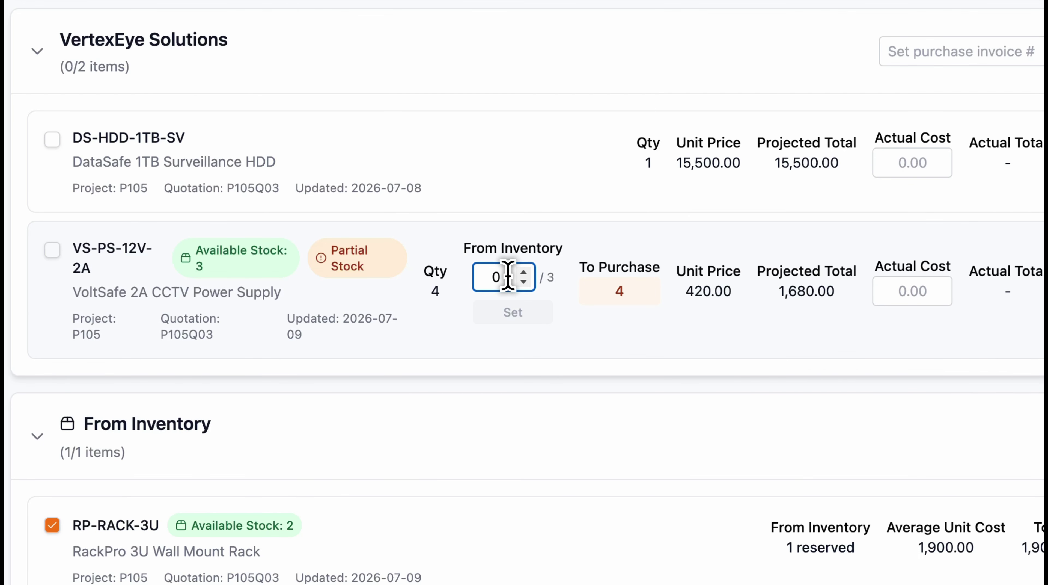
{"action": "type", "text": "3"}
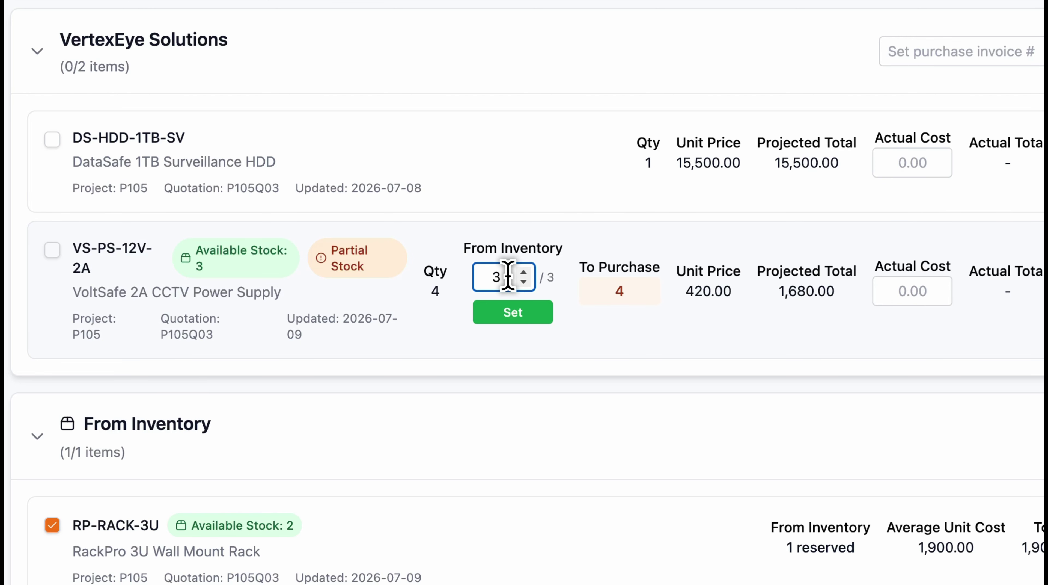
{"action": "left_click", "coordinate": [540, 324]}
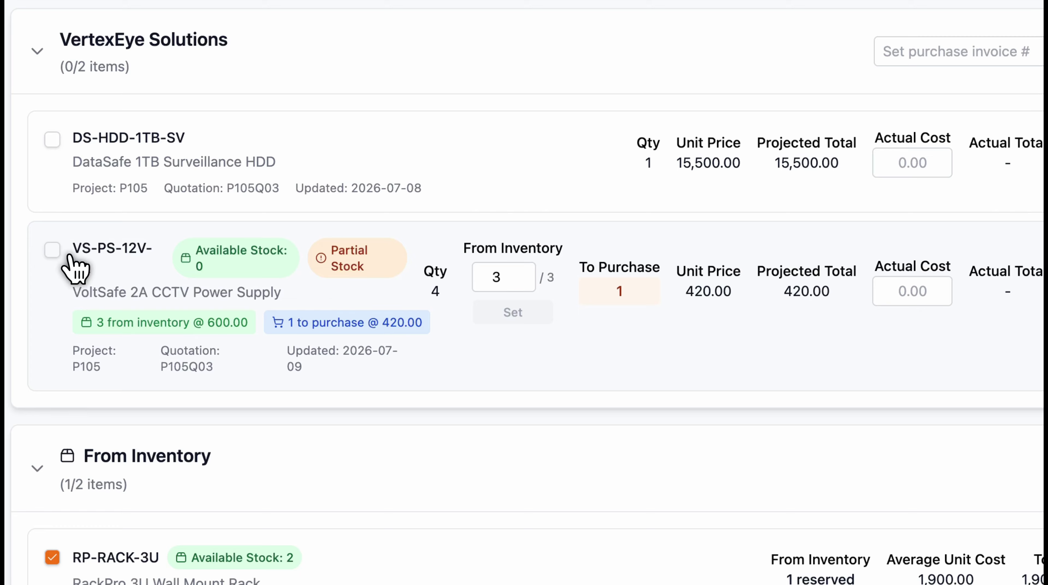
{"action": "left_click", "coordinate": [52, 248]}
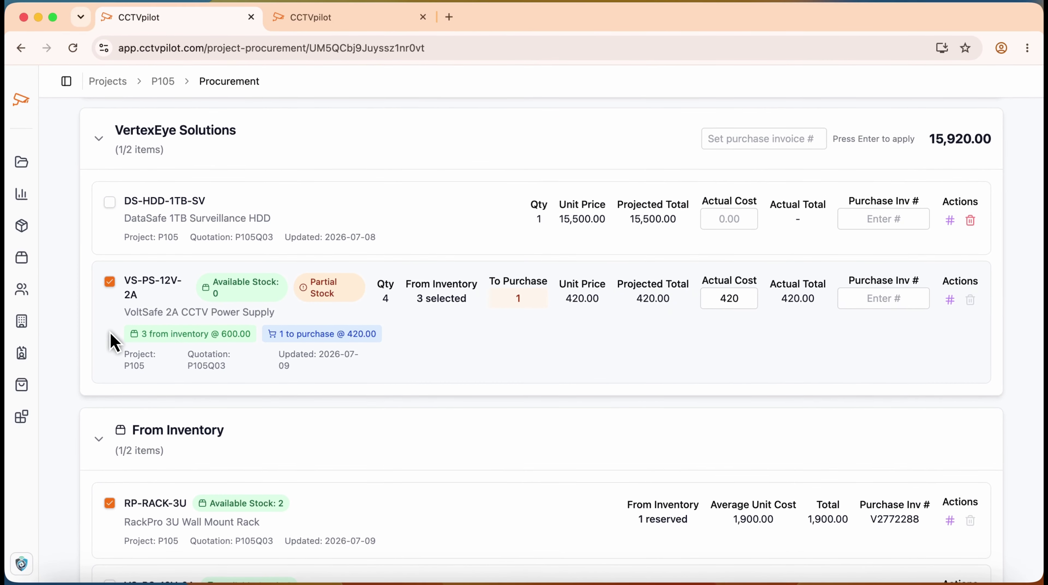
Step: Examine VS-PS-12V-2A in the From Inventory group and in Inventory Management, and return to the procurement list
{"action": "scroll", "coordinate": [101, 384], "scroll_direction": "down", "scroll_amount": 3}
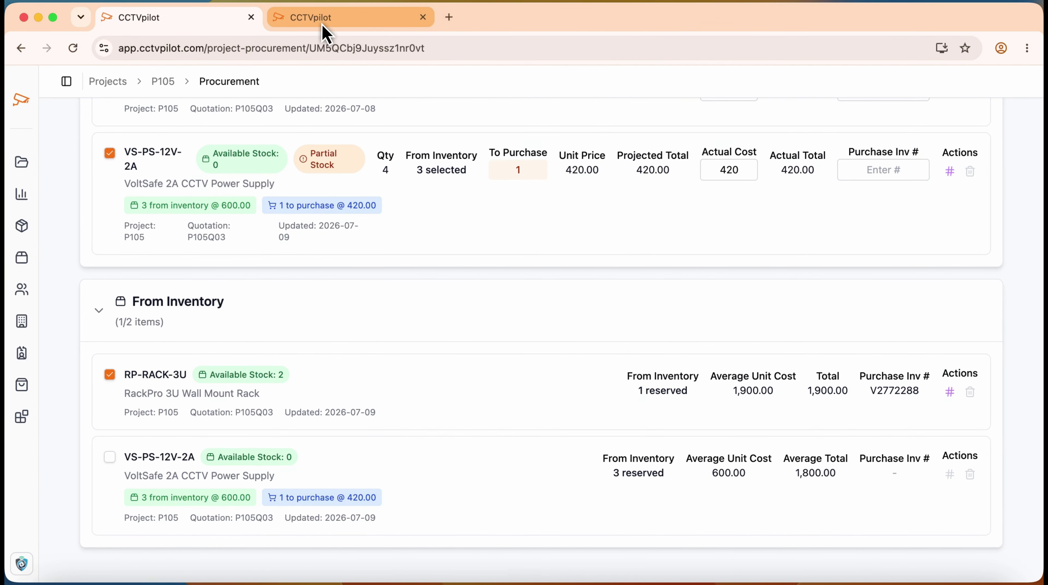
{"action": "left_click", "coordinate": [323, 26]}
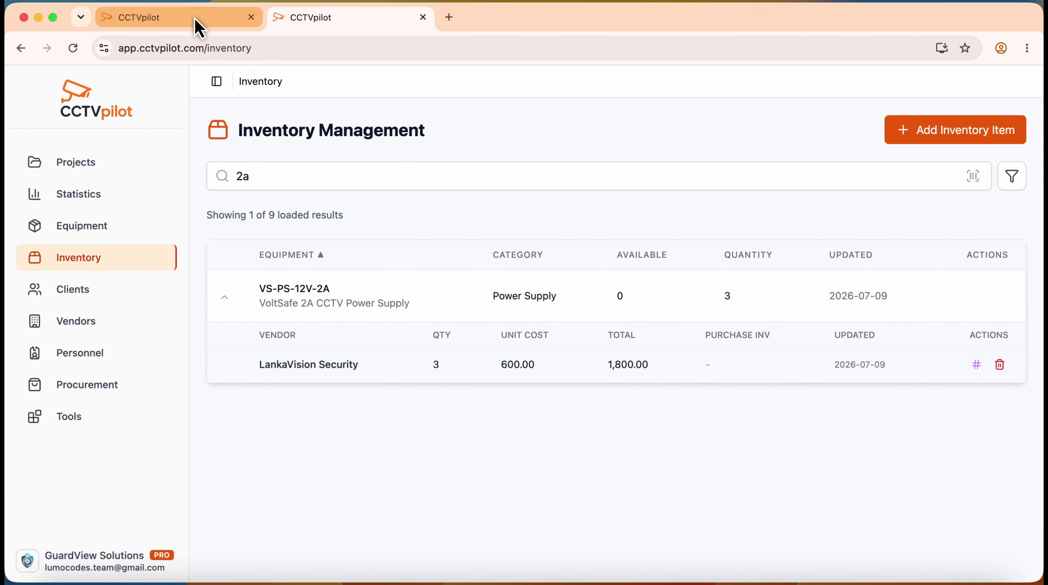
{"action": "left_click", "coordinate": [196, 20]}
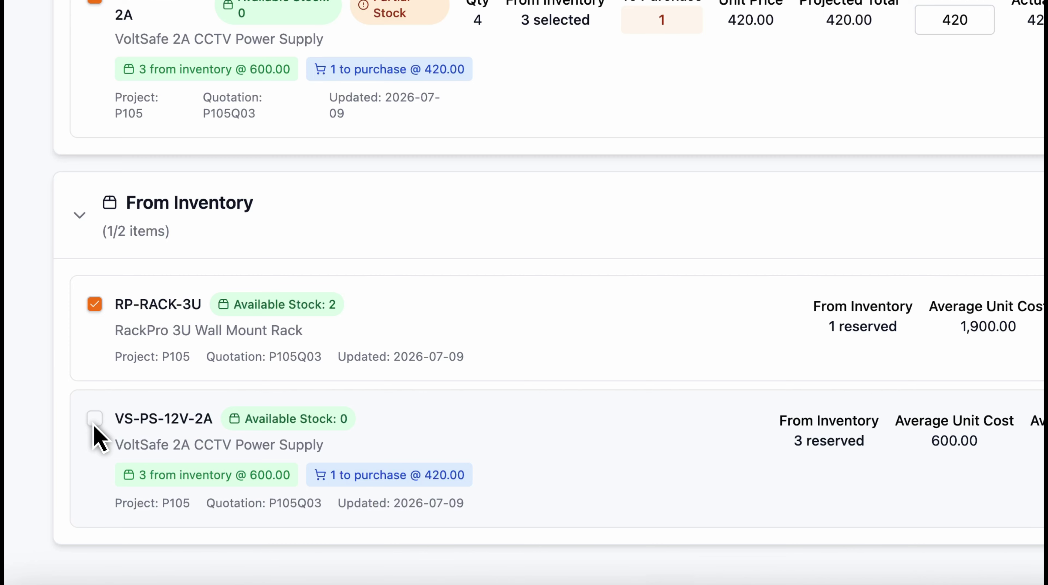
Step: Mark the From Inventory VS-PS-12V-2A as procured with LankaVision Security serials VS12005463, VS12005464 and VS12005467, and view its assigned serials
{"action": "left_click", "coordinate": [96, 423]}
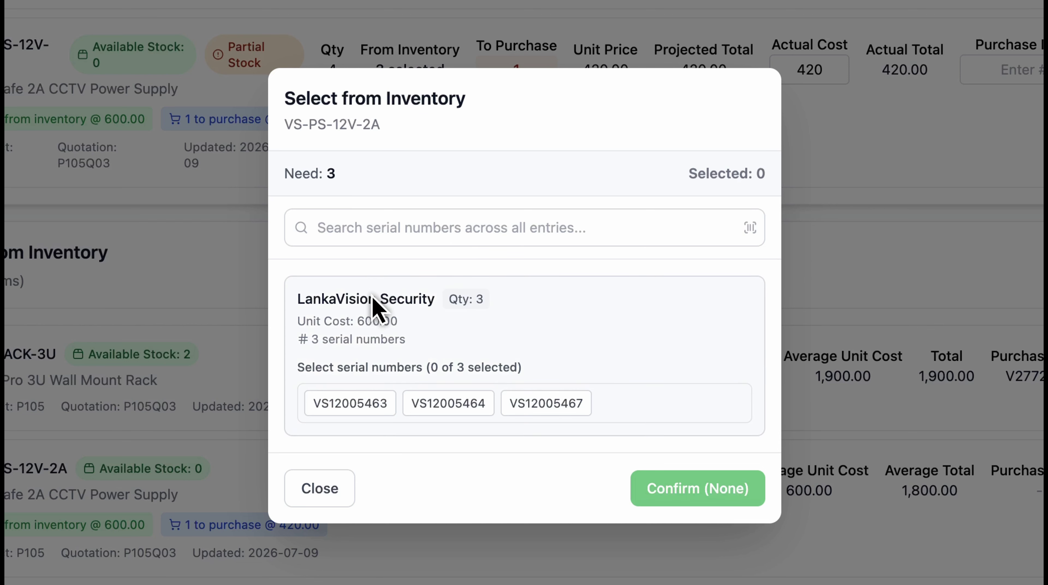
{"action": "left_click", "coordinate": [383, 405]}
{"action": "left_click", "coordinate": [434, 405]}
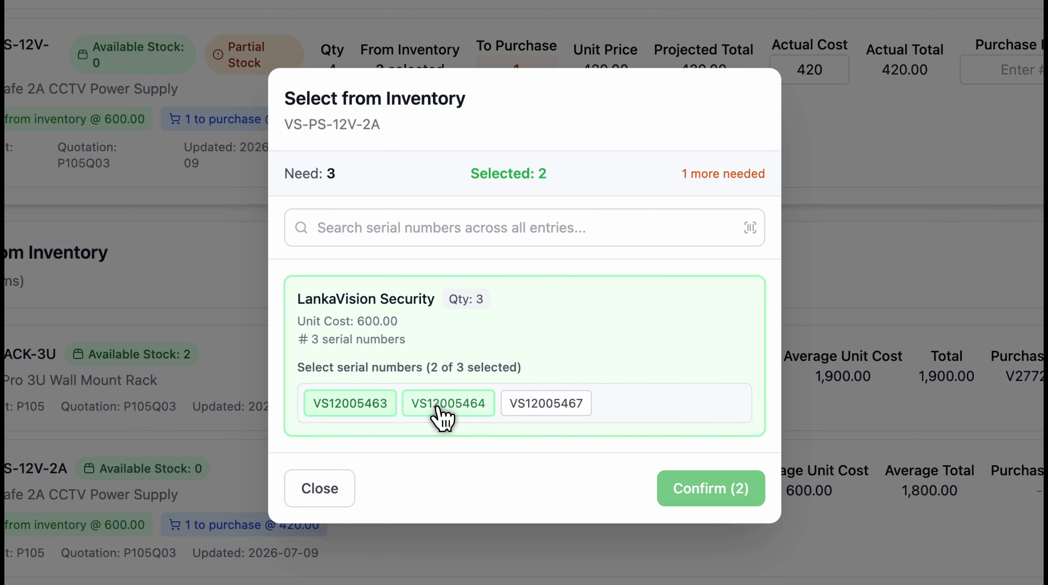
{"action": "left_click", "coordinate": [532, 407]}
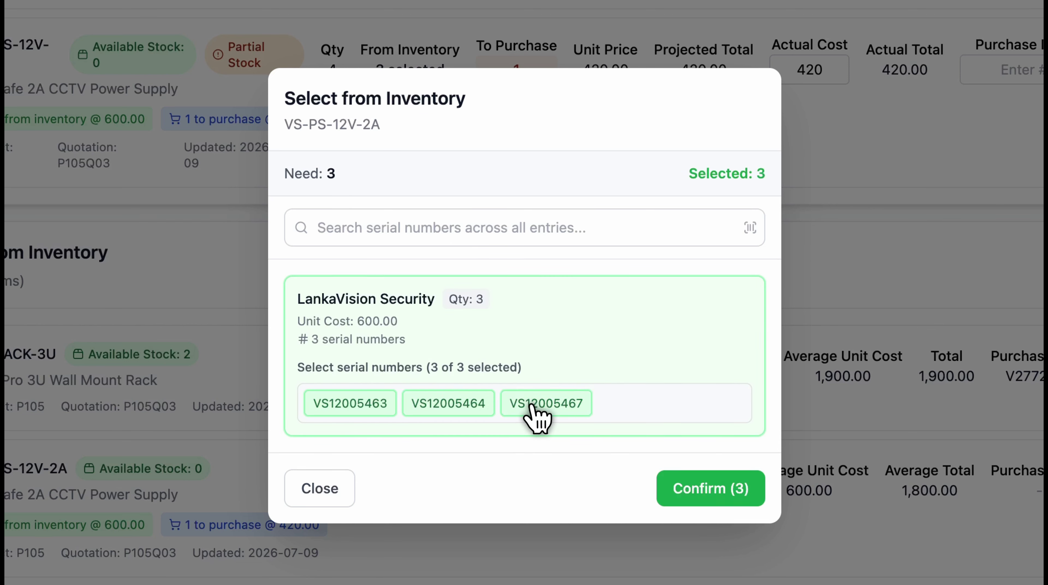
{"action": "left_click", "coordinate": [707, 501]}
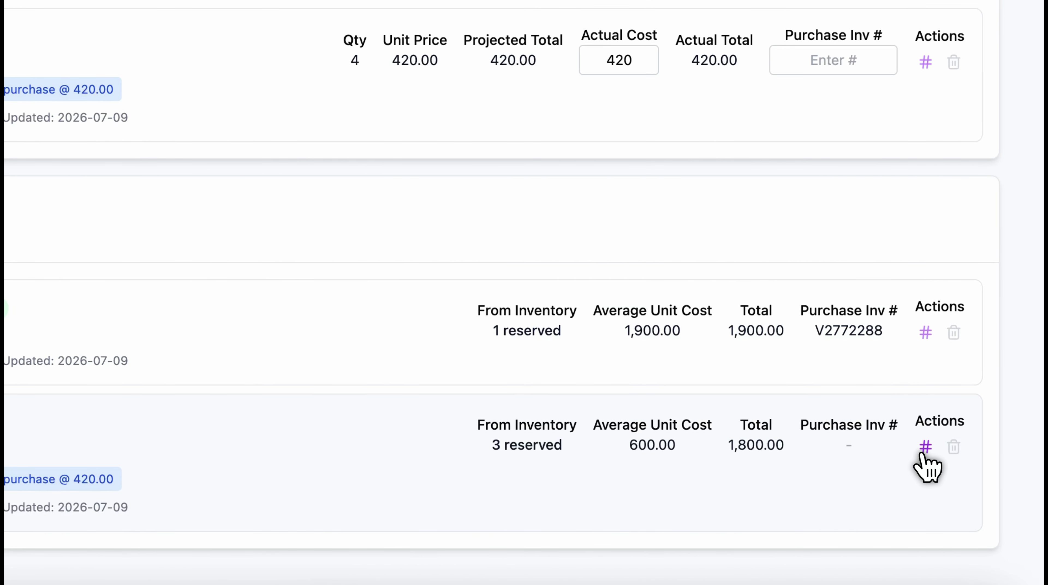
{"action": "left_click", "coordinate": [925, 447]}
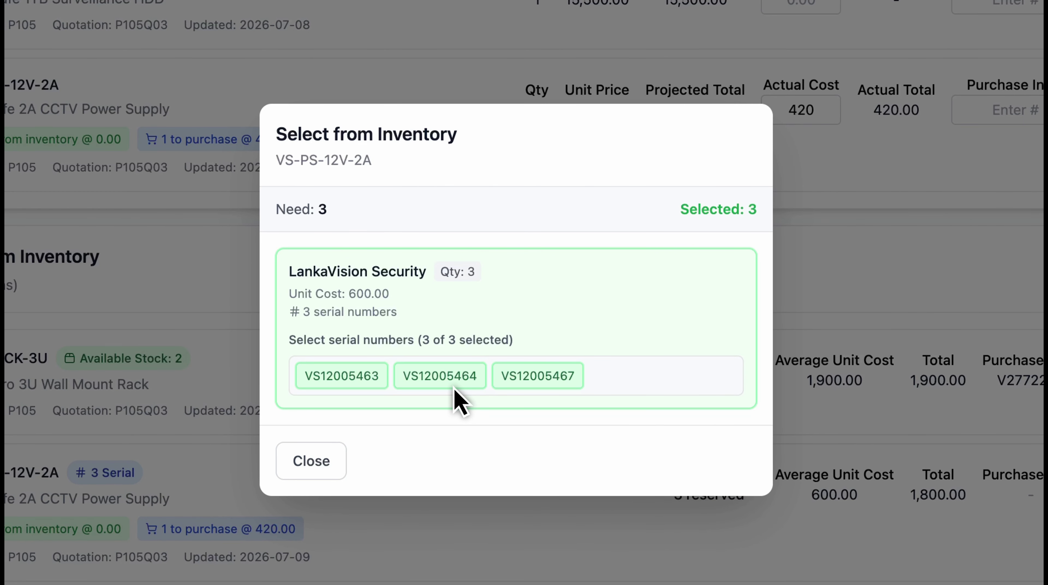
{"action": "left_click", "coordinate": [319, 462]}
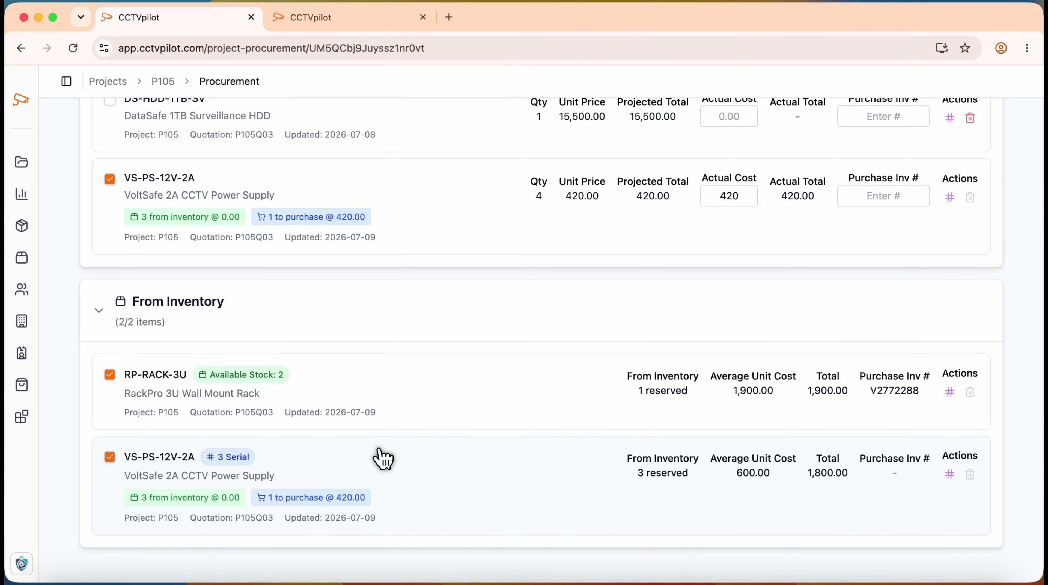
Step: Search the procurement list for serial number 834620405 and view the matching Apex Hardware item
{"action": "scroll", "coordinate": [382, 459], "scroll_direction": "up", "scroll_amount": 15}
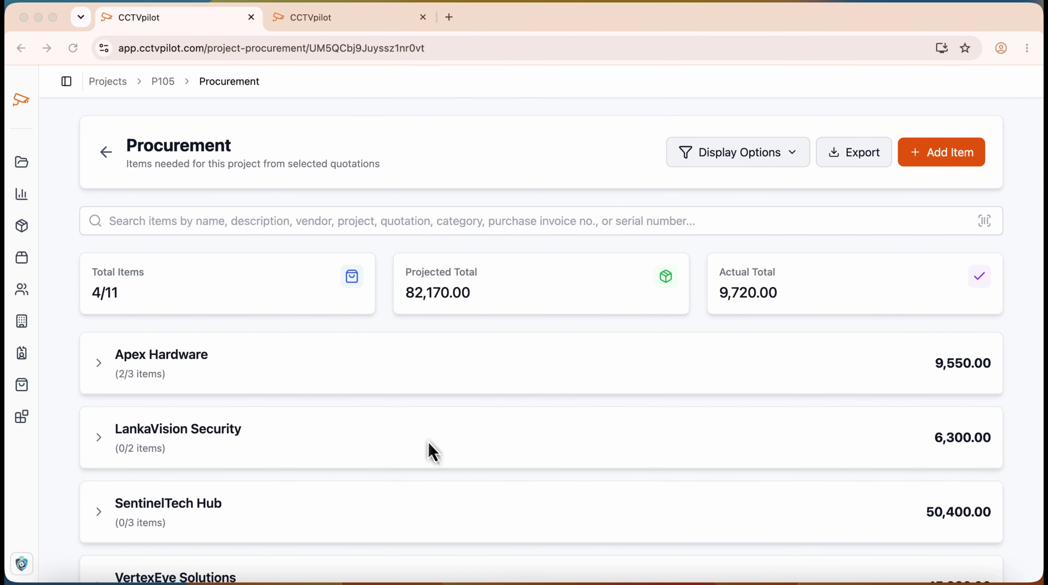
{"action": "left_click", "coordinate": [215, 231]}
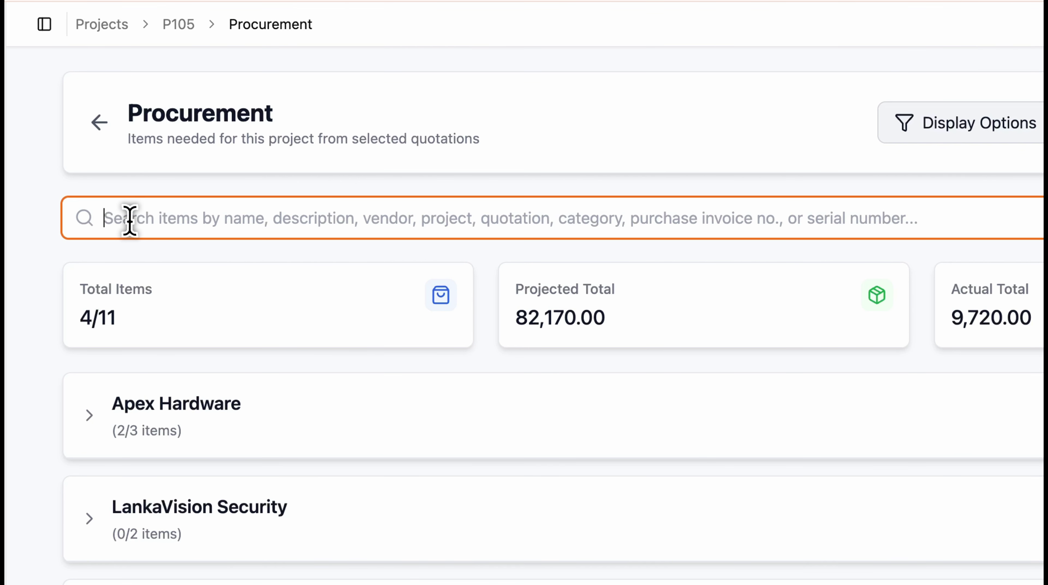
{"action": "type", "text": "834620405"}
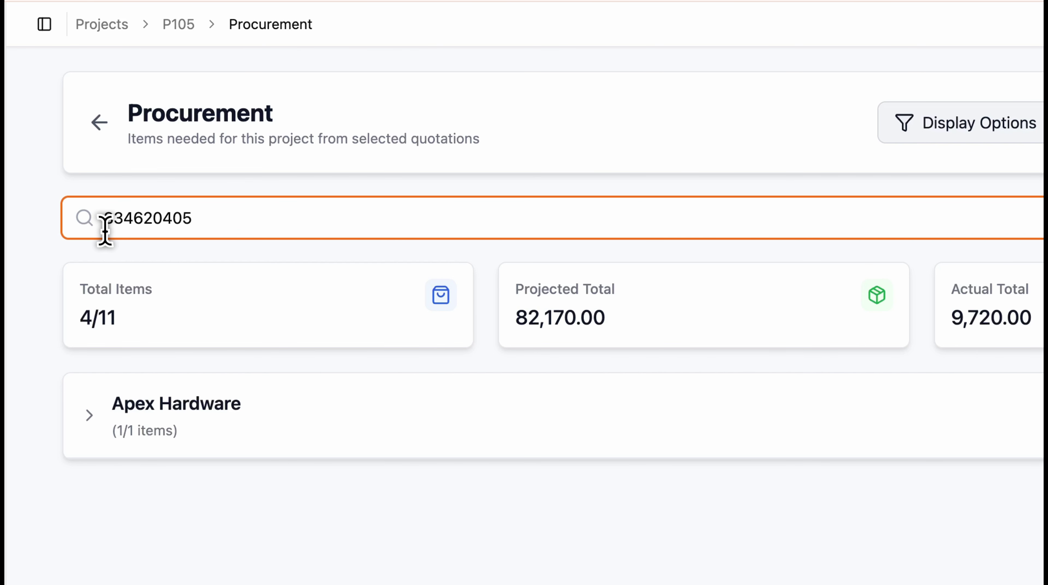
{"action": "left_click", "coordinate": [89, 415]}
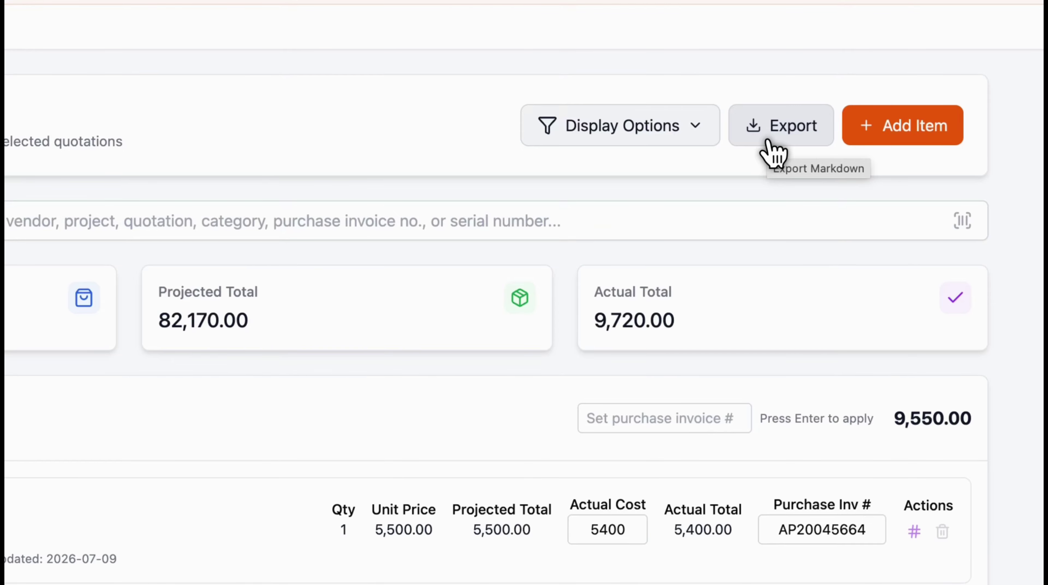
{"action": "left_click", "coordinate": [98, 363]}
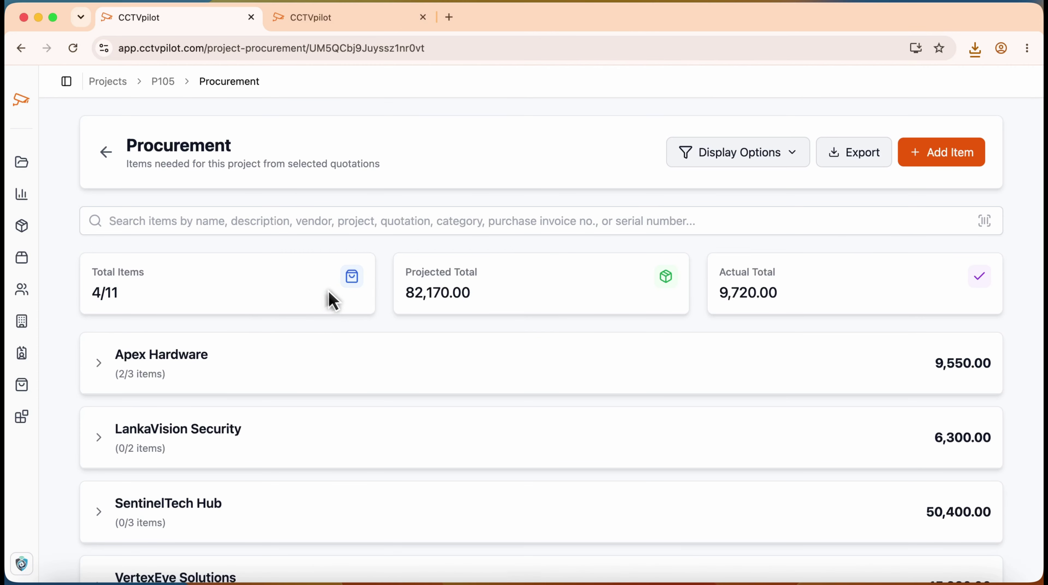
Step: Group the procurement list by quotation to view the vendor groups under P105Q03, and restore the Vendor Only grouping
{"action": "left_click", "coordinate": [780, 161]}
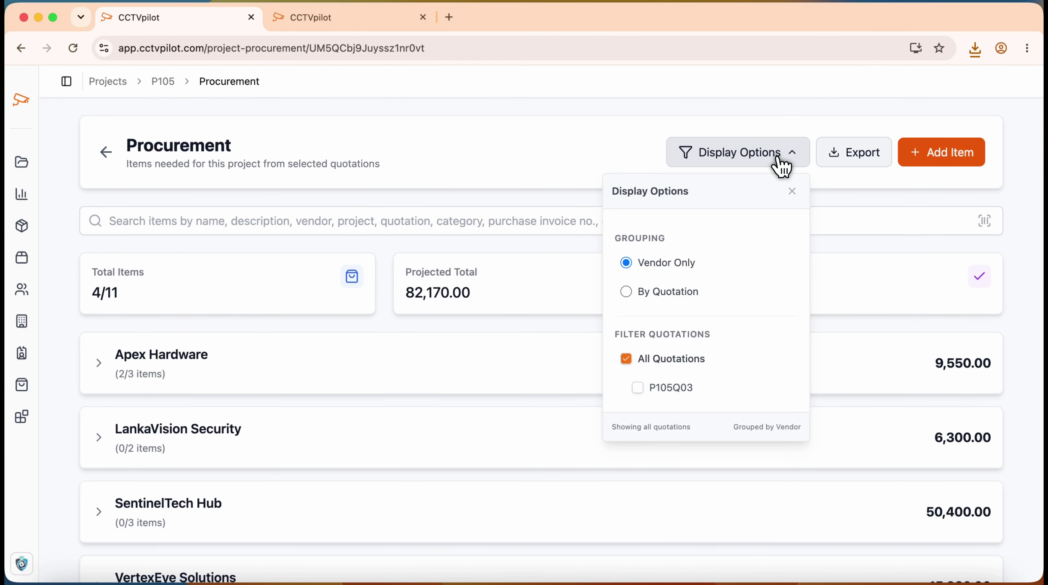
{"action": "left_click", "coordinate": [666, 306]}
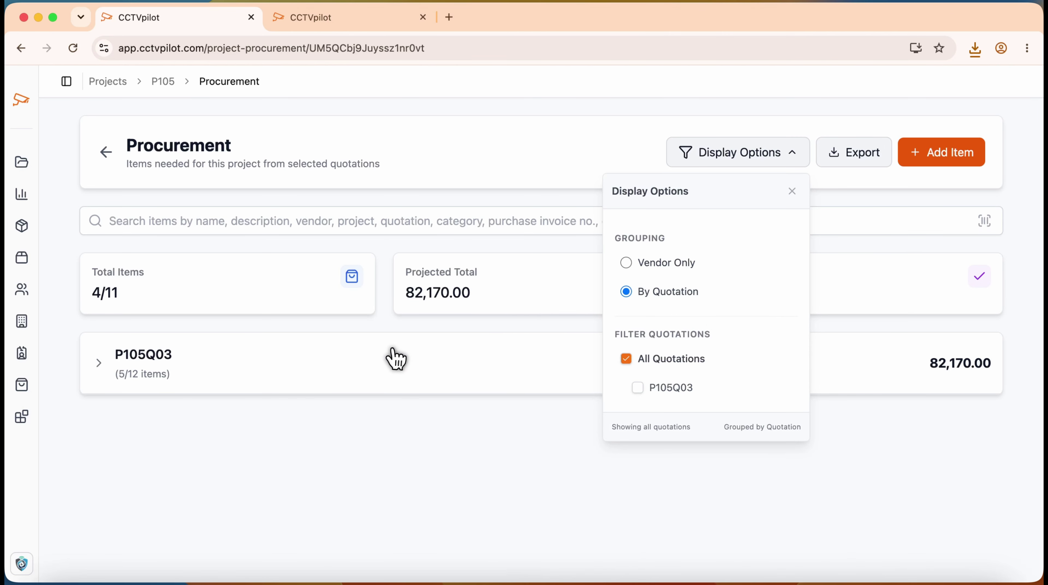
{"action": "left_click", "coordinate": [179, 374]}
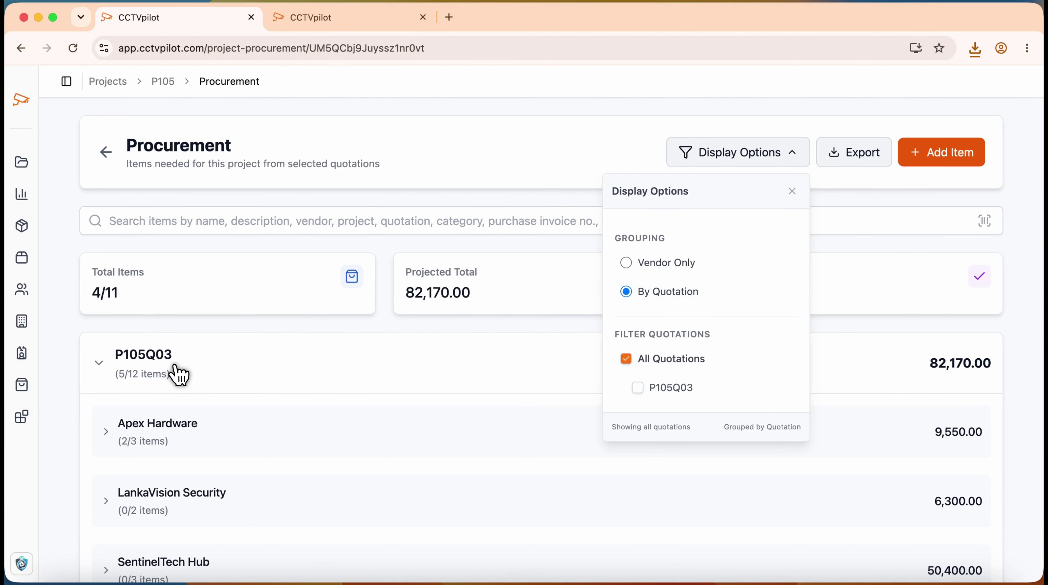
{"action": "scroll", "coordinate": [179, 374], "scroll_direction": "down", "scroll_amount": 5}
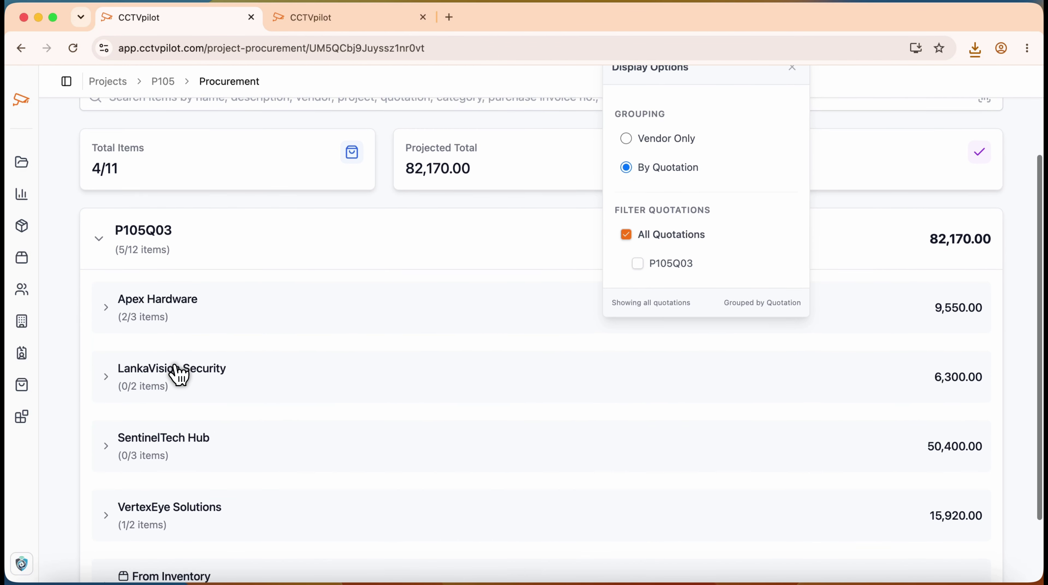
{"action": "scroll", "coordinate": [178, 372], "scroll_direction": "up", "scroll_amount": 2}
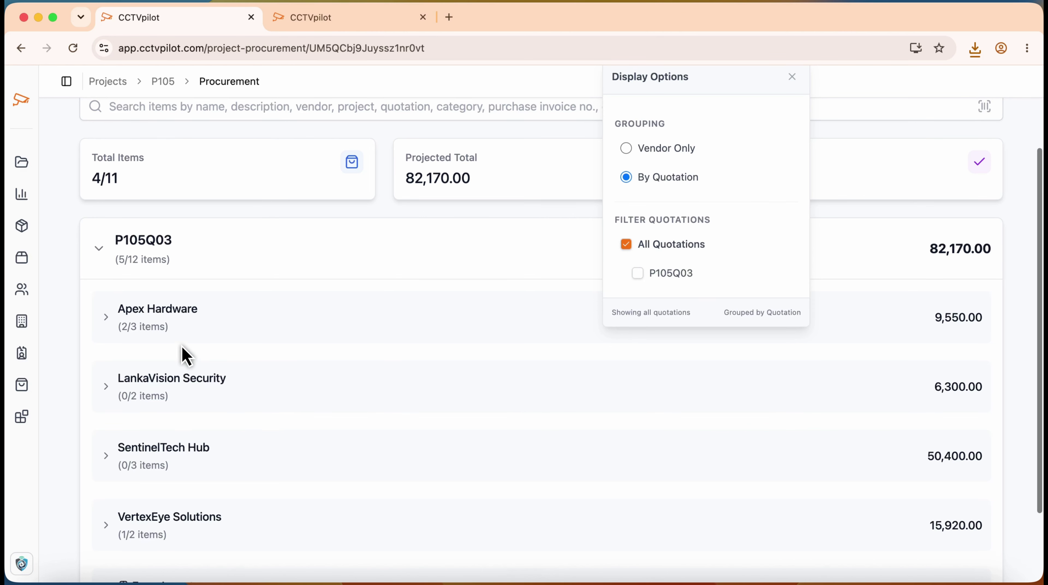
{"action": "left_click", "coordinate": [233, 264]}
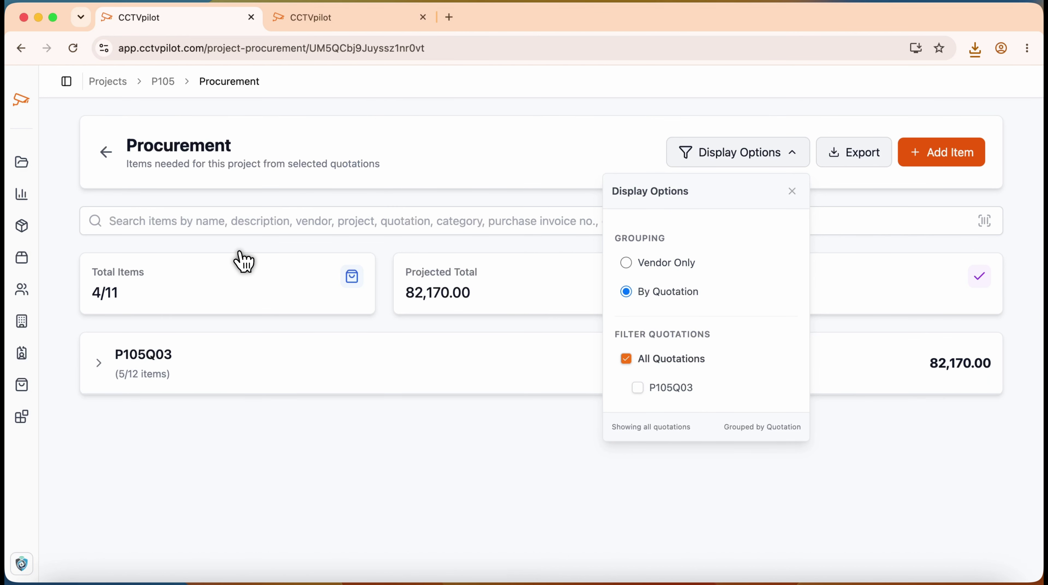
{"action": "left_click", "coordinate": [683, 271]}
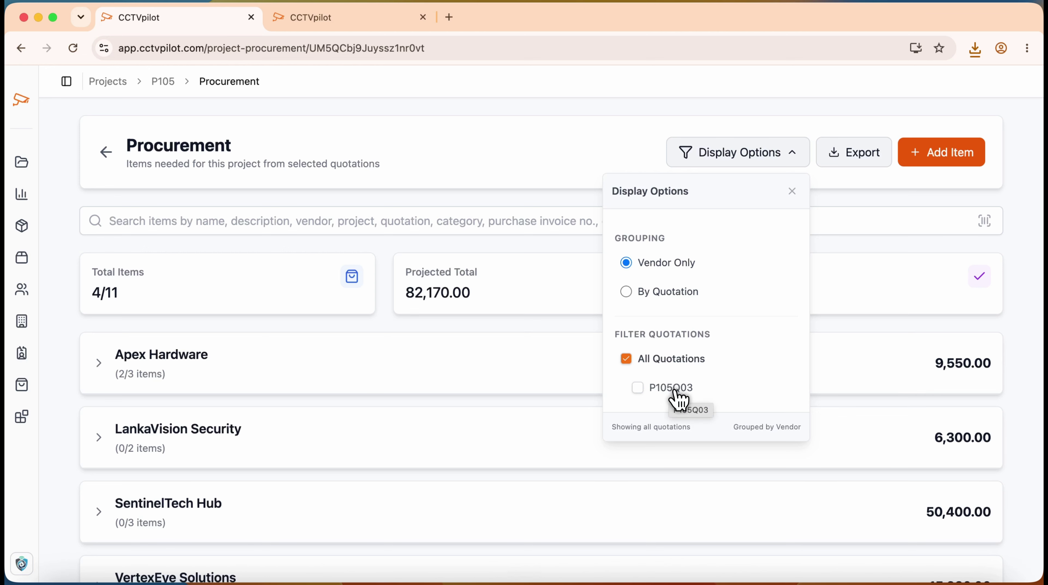
{"action": "left_click", "coordinate": [792, 192]}
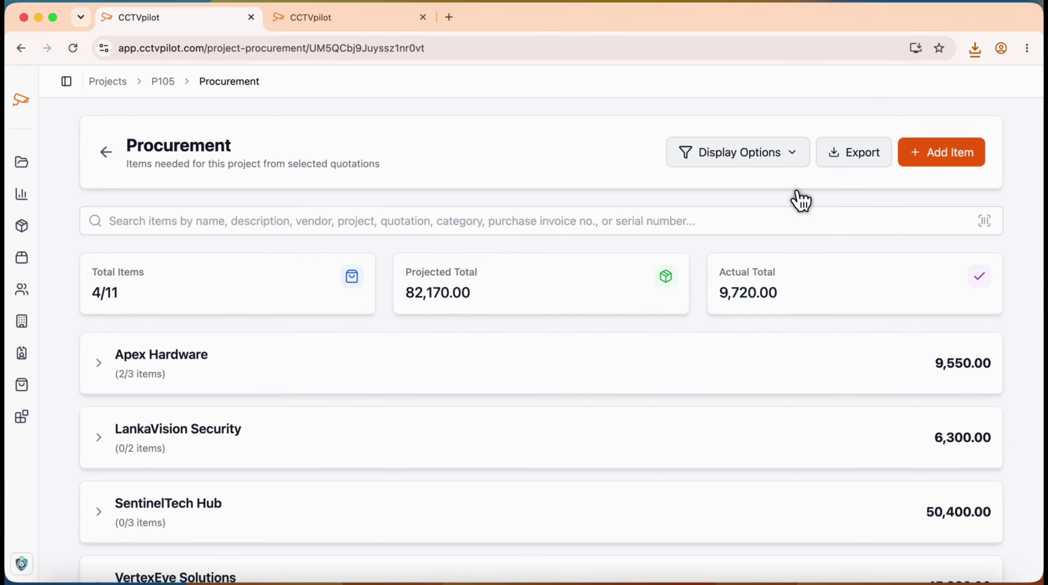
{"action": "left_click", "coordinate": [528, 520]}
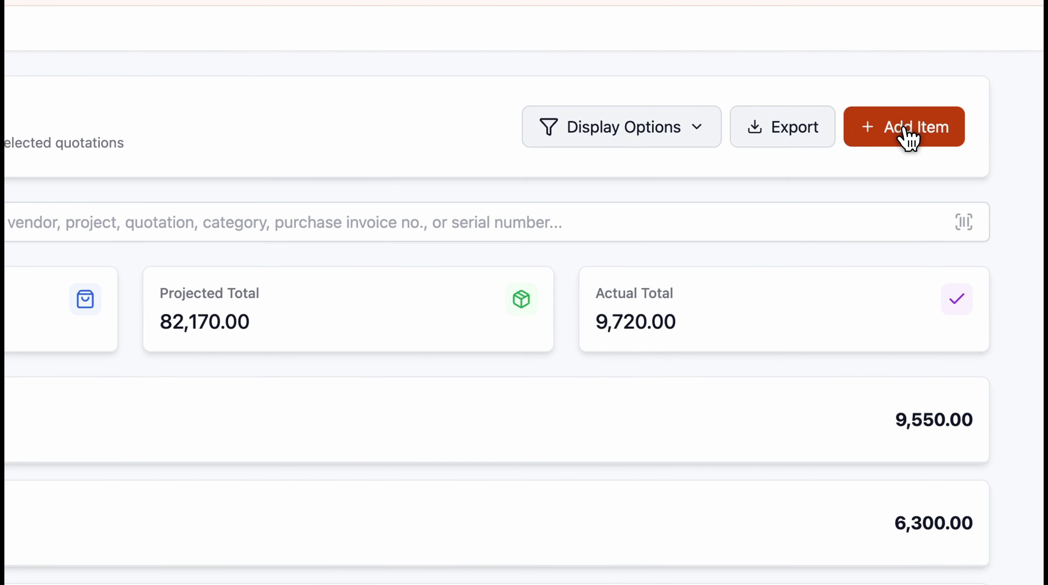
Step: Start a new item for quotation P105Q03 in category Installation Hardware, searching "trunk" and selecting PowerLine PVC Trunking 25x25mm
{"action": "left_click", "coordinate": [909, 139]}
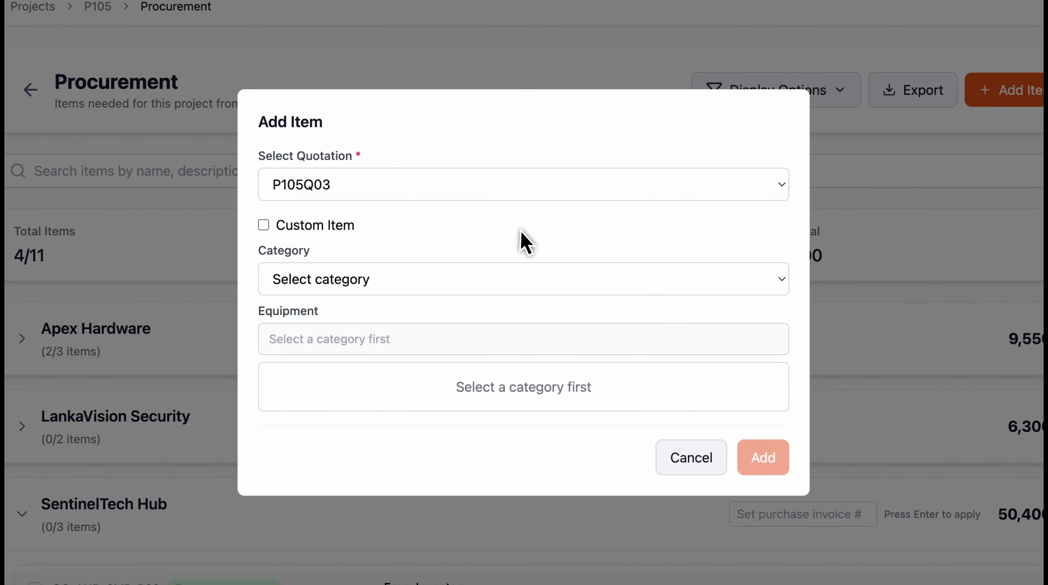
{"action": "left_click", "coordinate": [391, 281]}
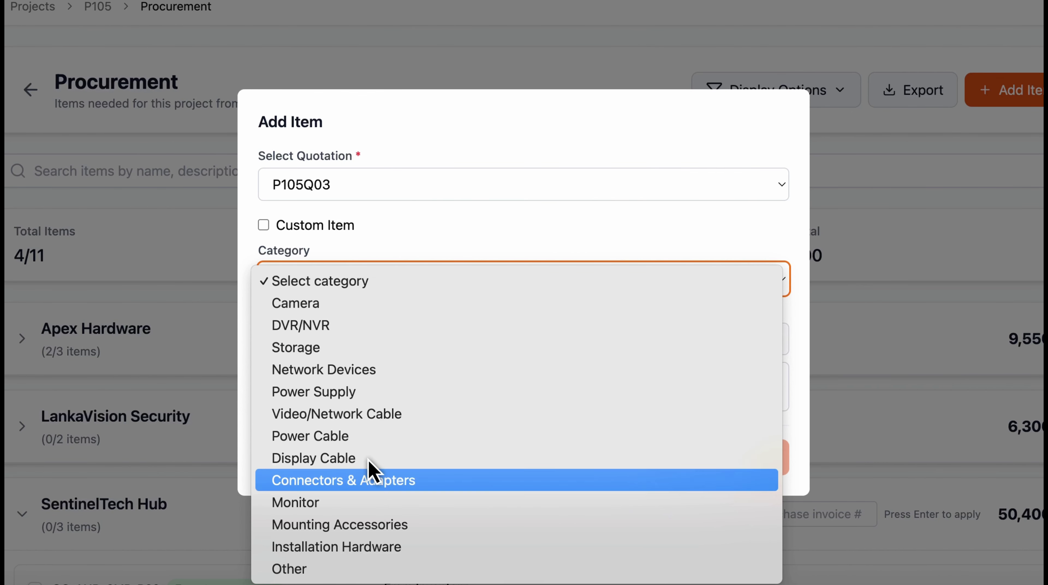
{"action": "left_click", "coordinate": [357, 547]}
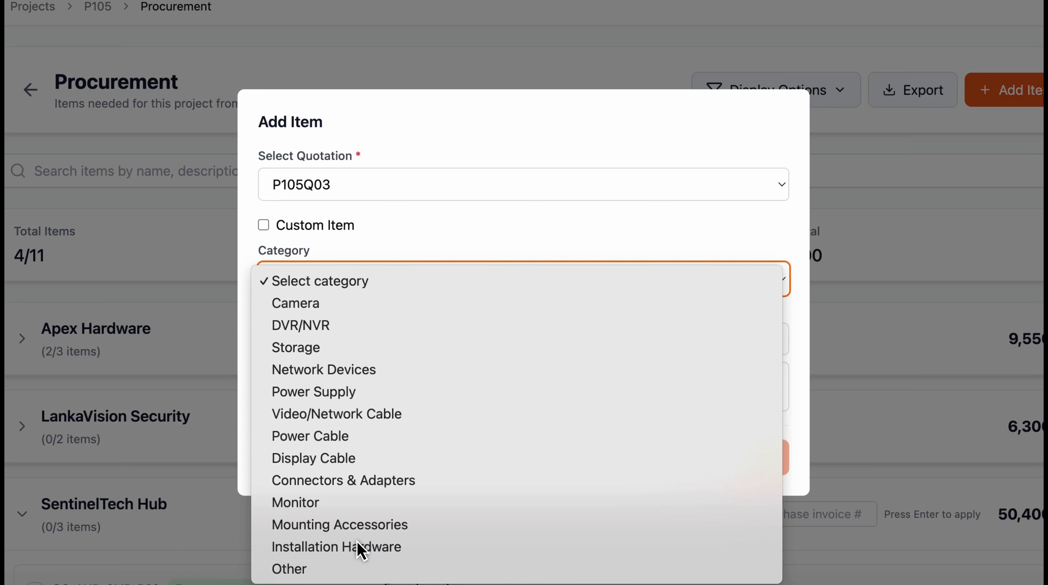
{"action": "left_click", "coordinate": [393, 269]}
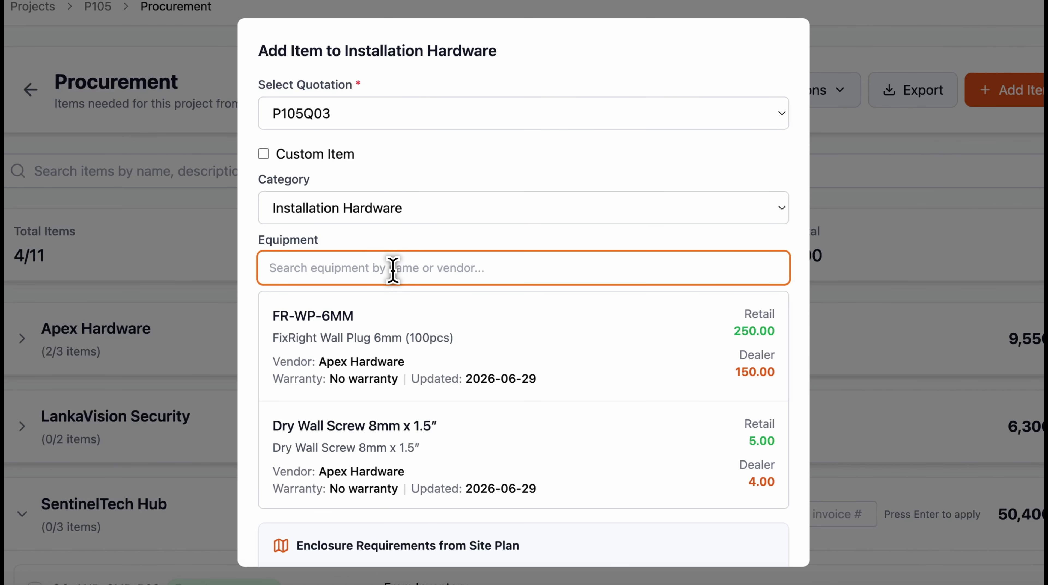
{"action": "type", "text": "trunc"}
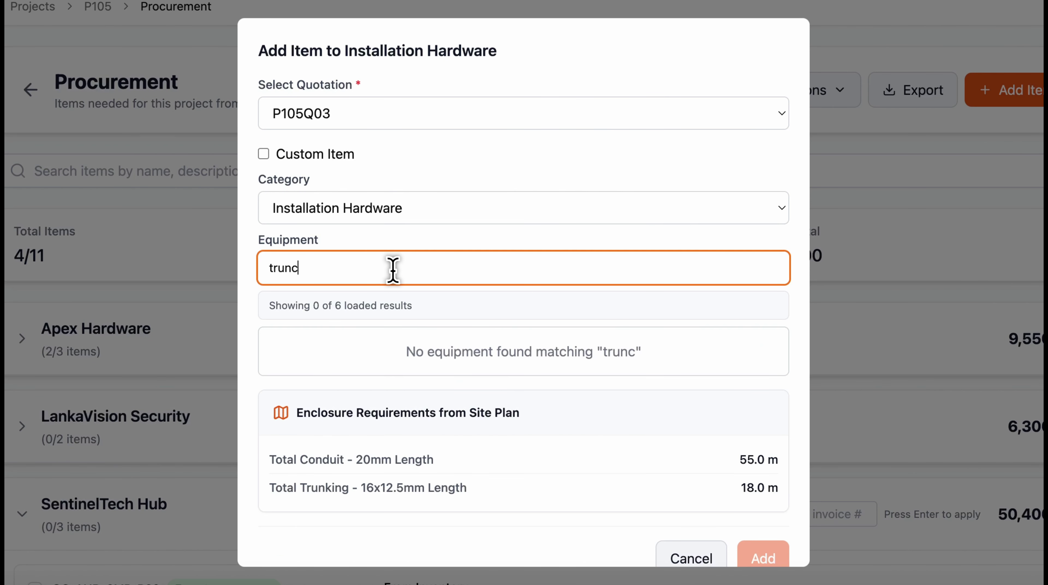
{"action": "key", "text": "BackSpace"}
{"action": "type", "text": "k"}
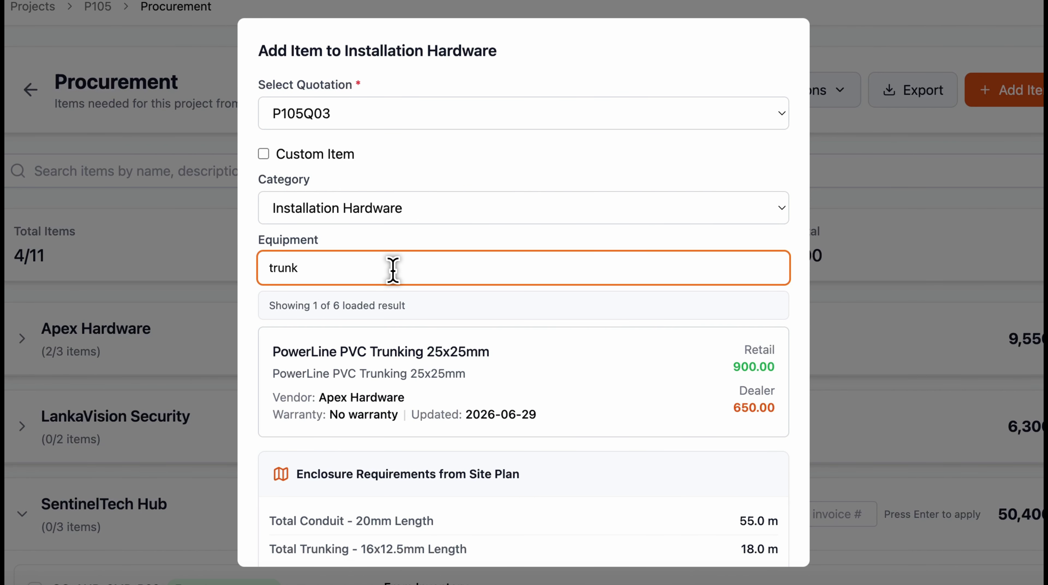
{"action": "left_click", "coordinate": [493, 369]}
Step: Set the PowerLine PVC Trunking 25x25mm quantity to -2 and add it to the procurement list as a return
{"action": "scroll", "coordinate": [496, 376], "scroll_direction": "down", "scroll_amount": 5}
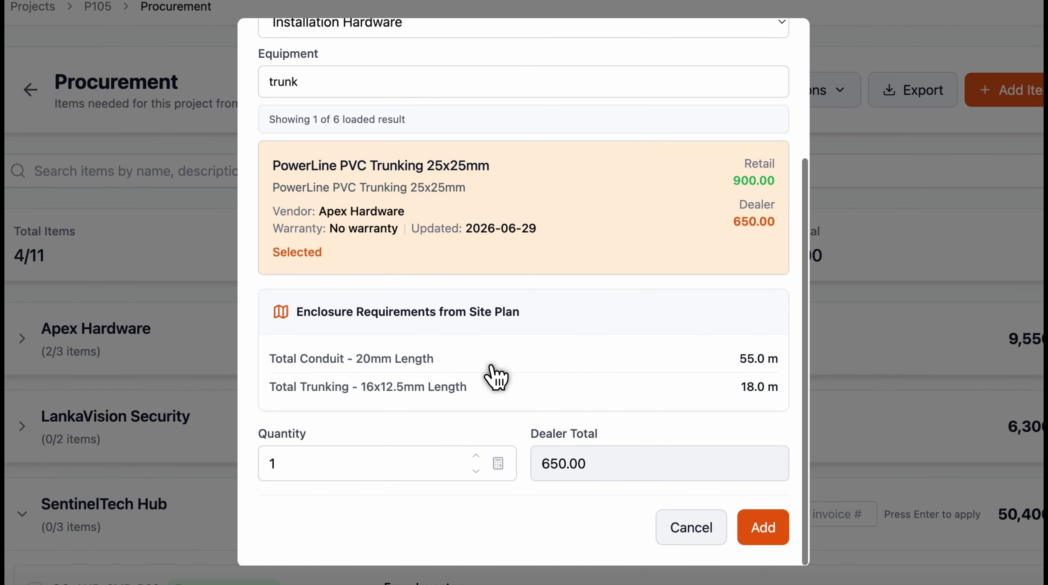
{"action": "left_click", "coordinate": [301, 465]}
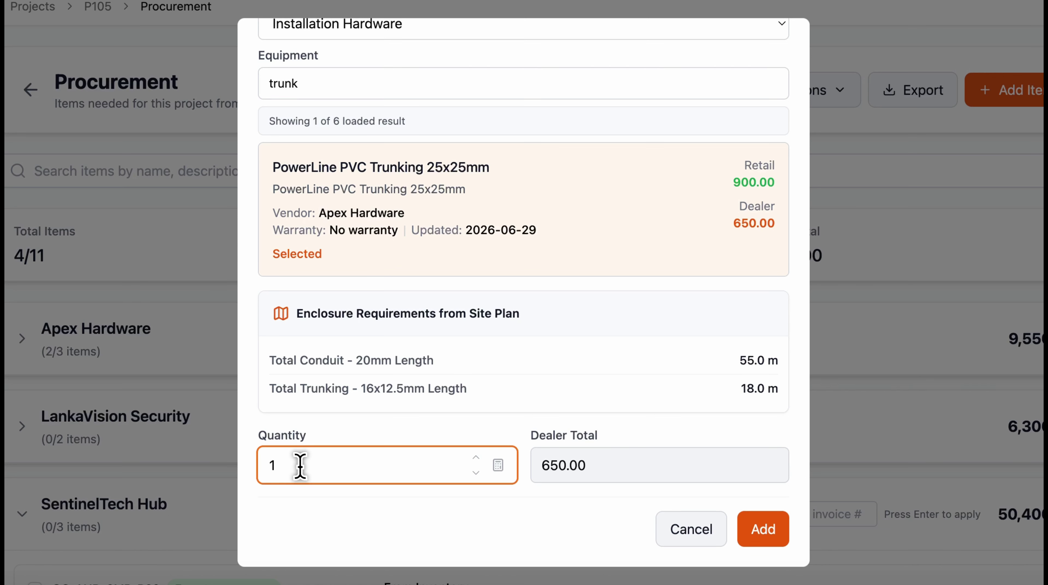
{"action": "key", "text": "BackSpace"}
{"action": "type", "text": "2"}
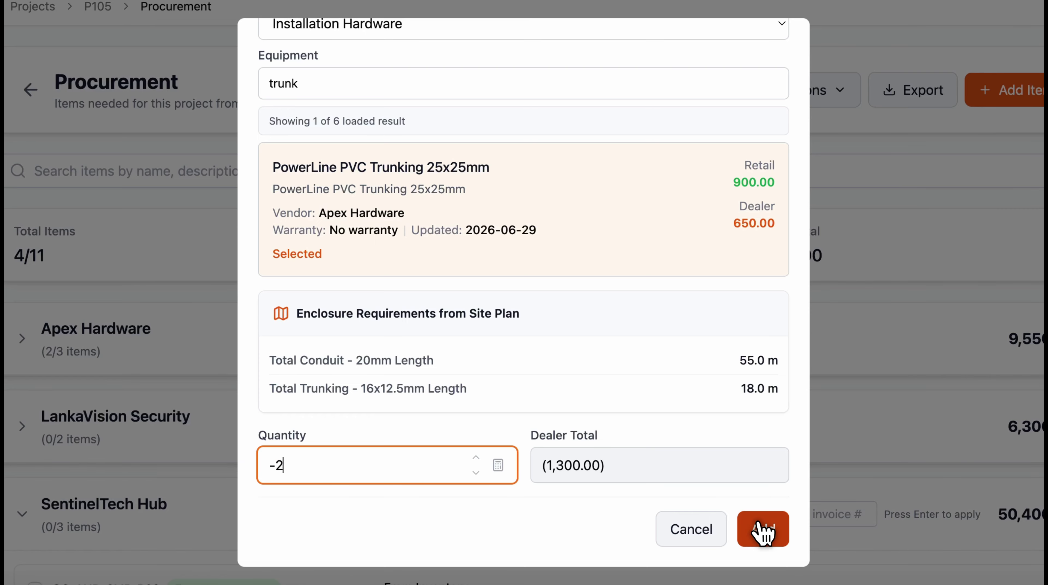
{"action": "left_click", "coordinate": [763, 529]}
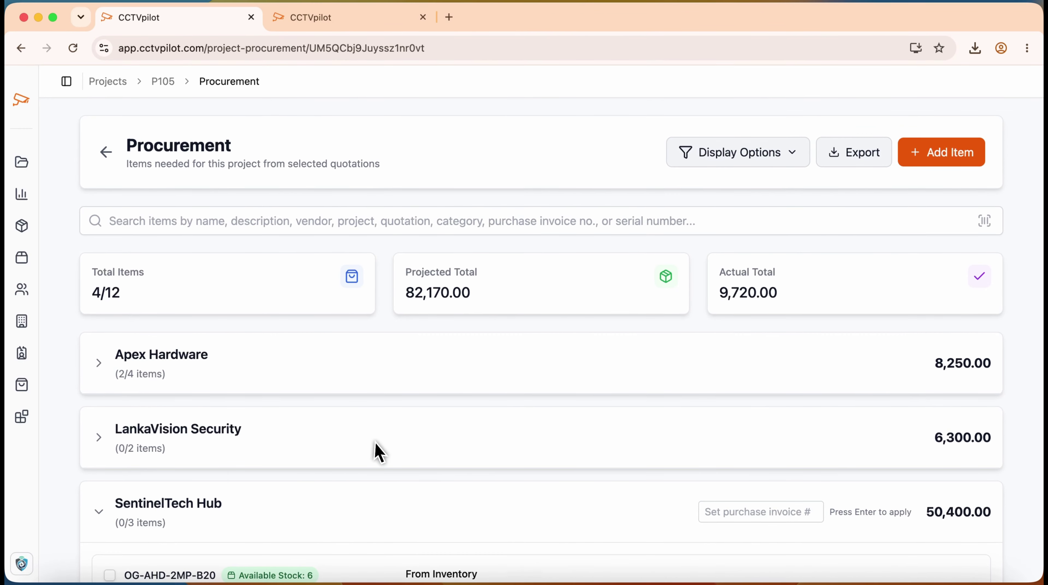
Step: Set the actual cost of the returned PowerLine PVC Trunking 25x25mm under Apex Hardware to 650 and mark it as procured
{"action": "left_click", "coordinate": [236, 379]}
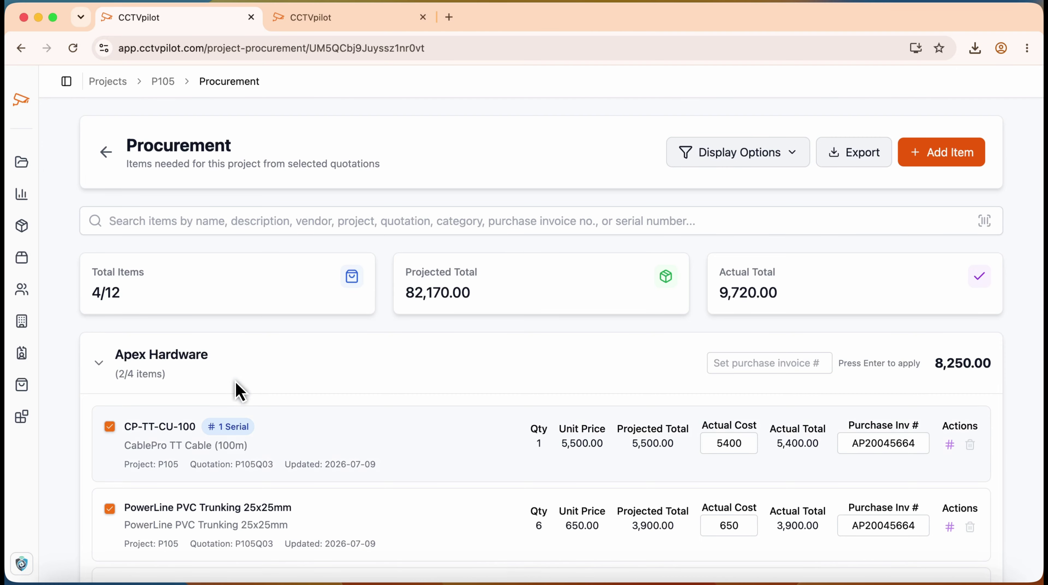
{"action": "scroll", "coordinate": [288, 448], "scroll_direction": "down", "scroll_amount": 3}
{"action": "scroll", "coordinate": [288, 449], "scroll_direction": "down", "scroll_amount": 2}
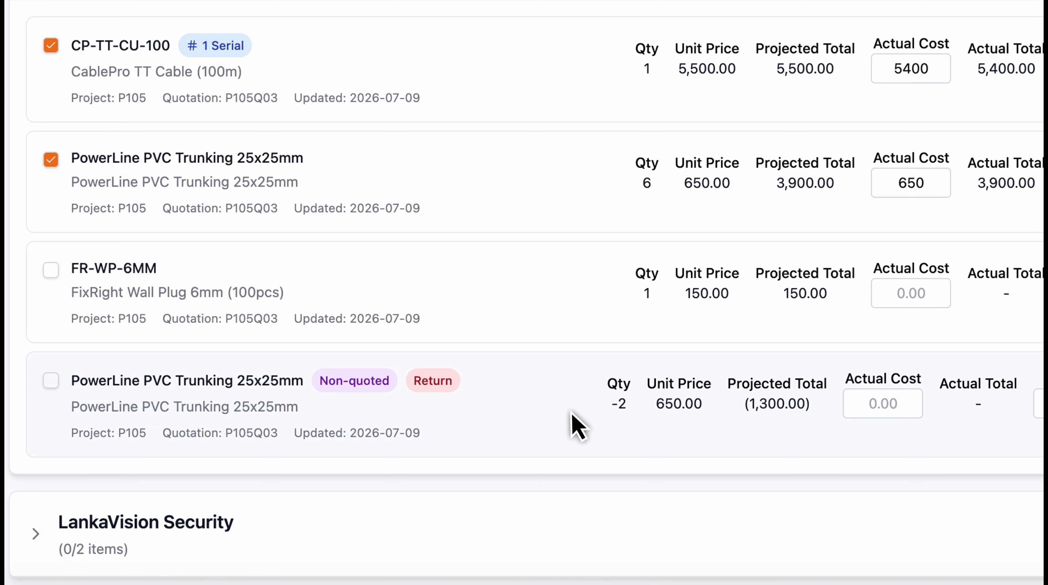
{"action": "left_click", "coordinate": [875, 401]}
{"action": "type", "text": "65"}
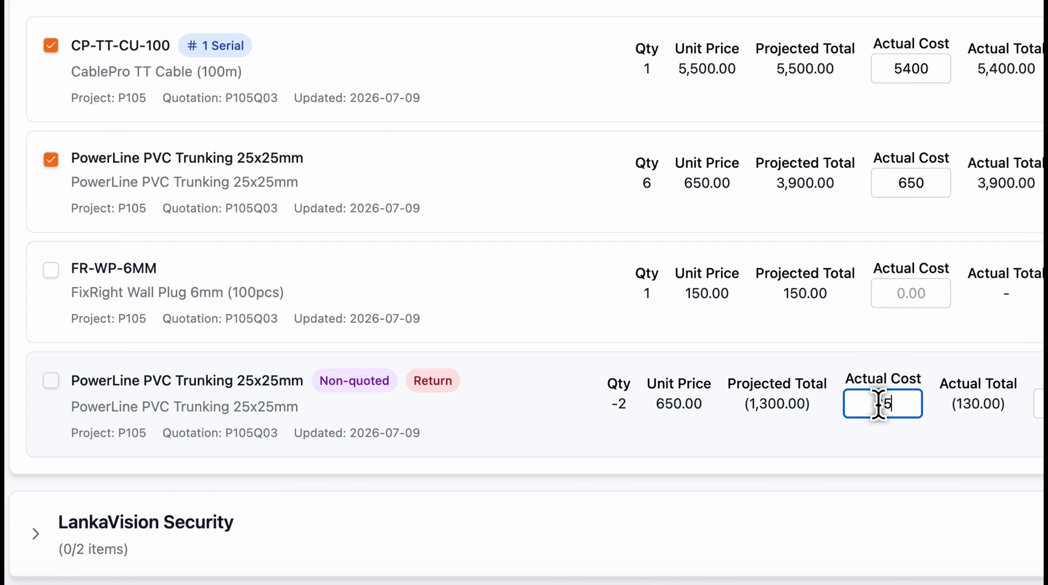
{"action": "type", "text": "0"}
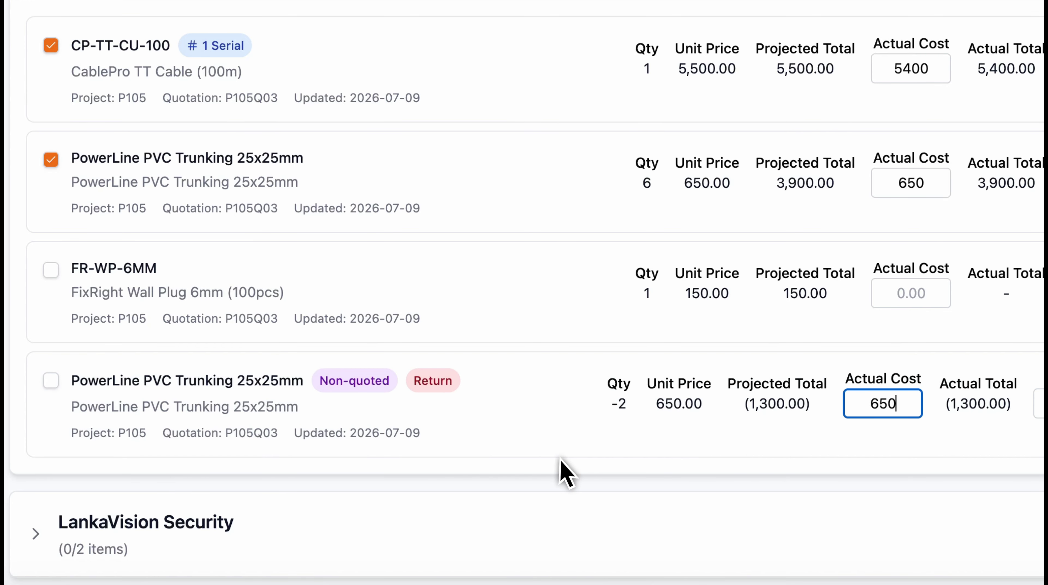
{"action": "left_click", "coordinate": [48, 384]}
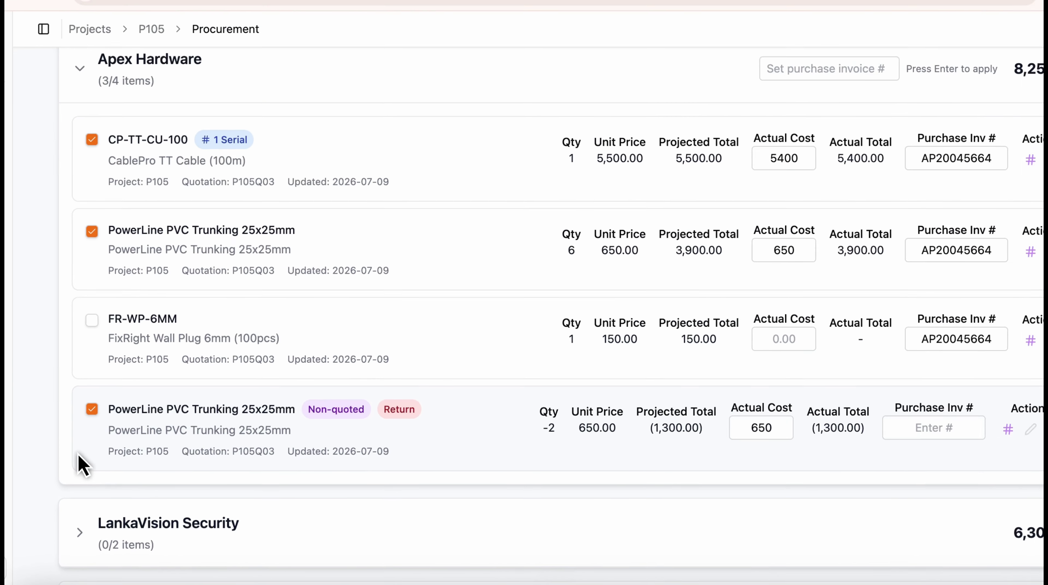
Step: Collapse the Apex Hardware and SentinelTech Hub vendor groups in P105's procurement list
{"action": "scroll", "coordinate": [100, 471], "scroll_direction": "up", "scroll_amount": 5}
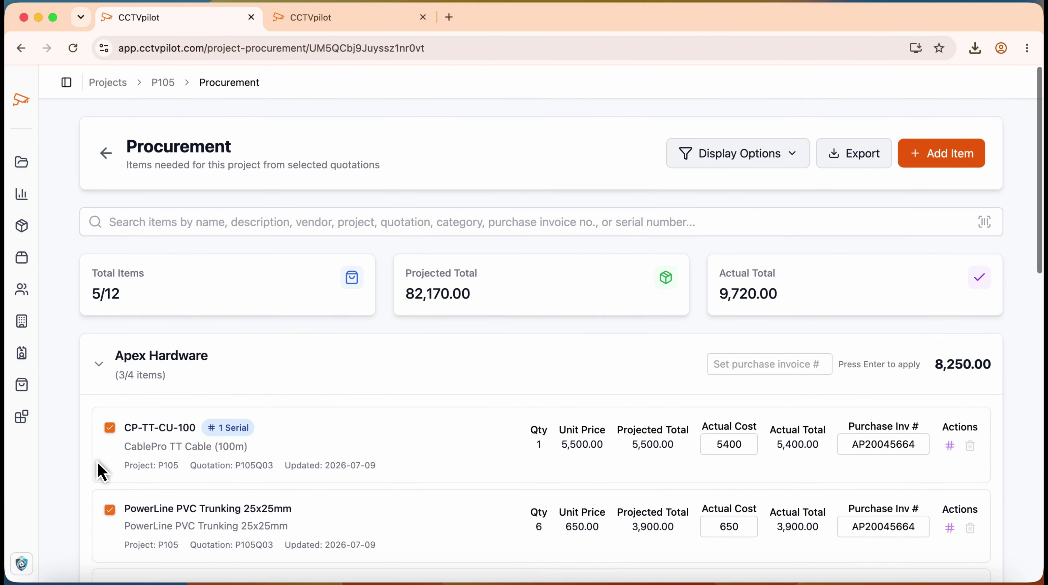
{"action": "left_click", "coordinate": [99, 364]}
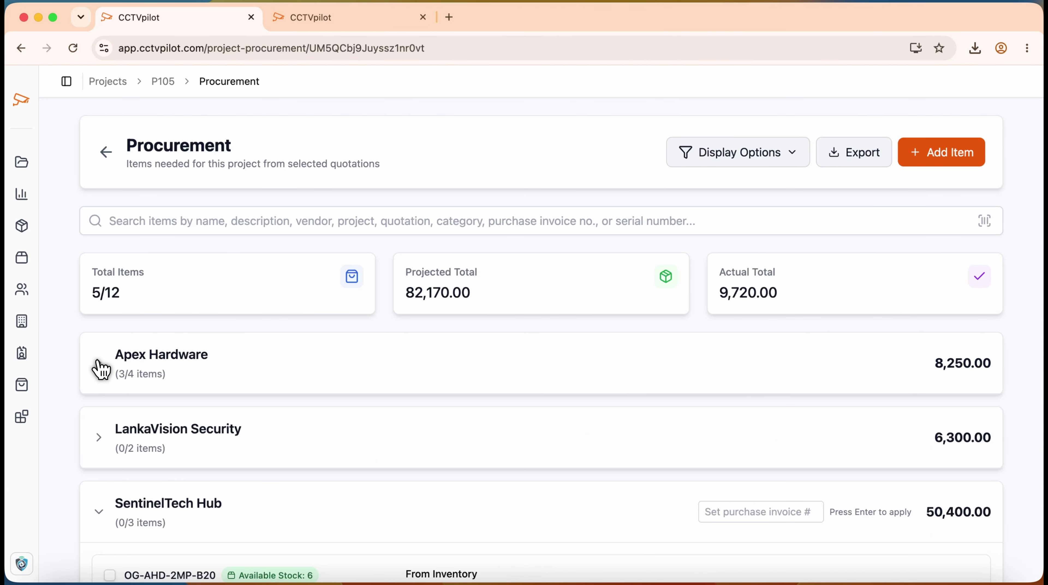
{"action": "left_click", "coordinate": [101, 514]}
Step: Open the overall procurement list covering all active projects and group its items by project
{"action": "left_click", "coordinate": [66, 82]}
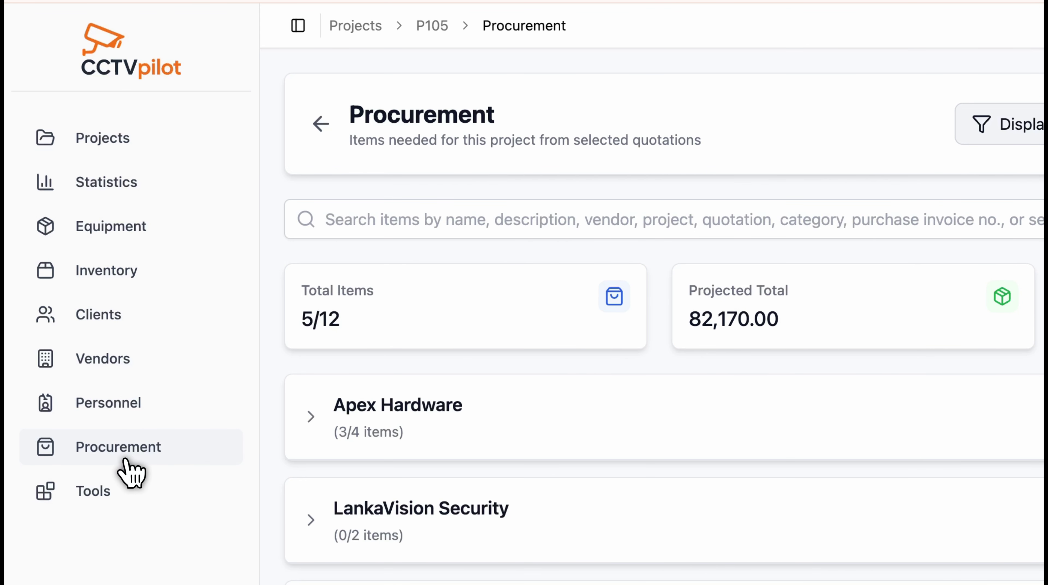
{"action": "left_click", "coordinate": [171, 452]}
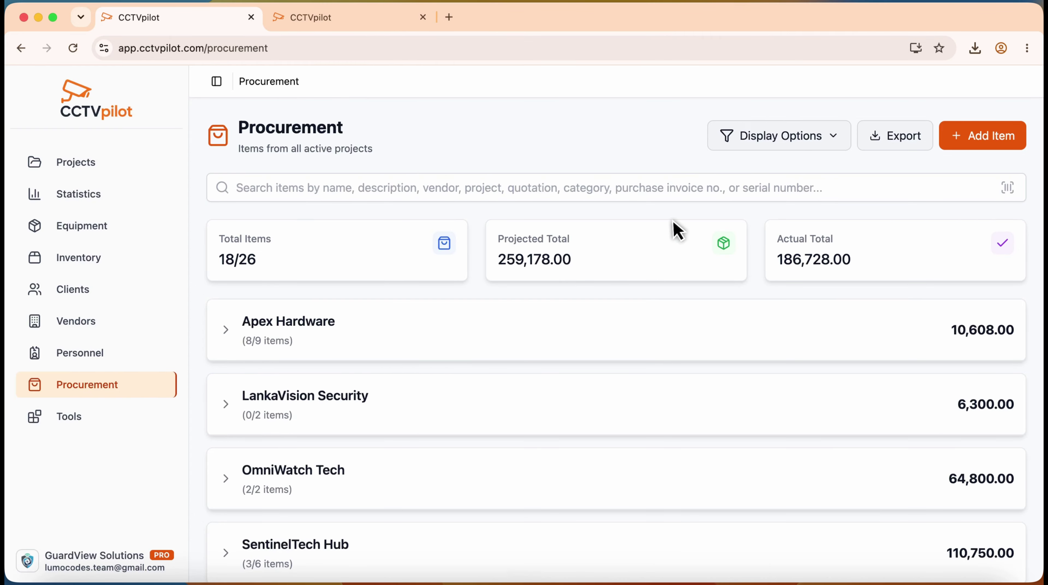
{"action": "left_click", "coordinate": [826, 137]}
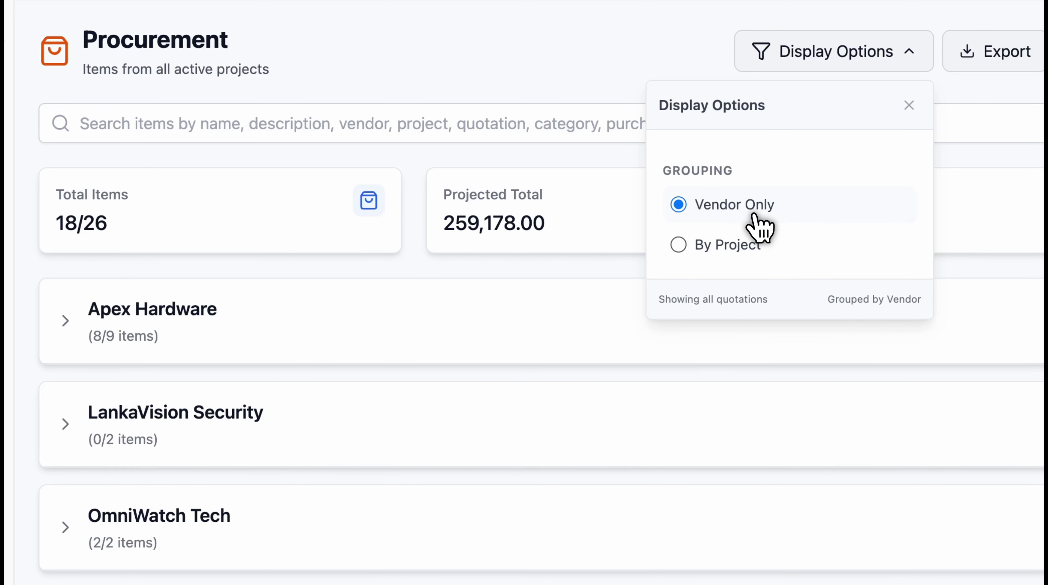
{"action": "left_click", "coordinate": [737, 246]}
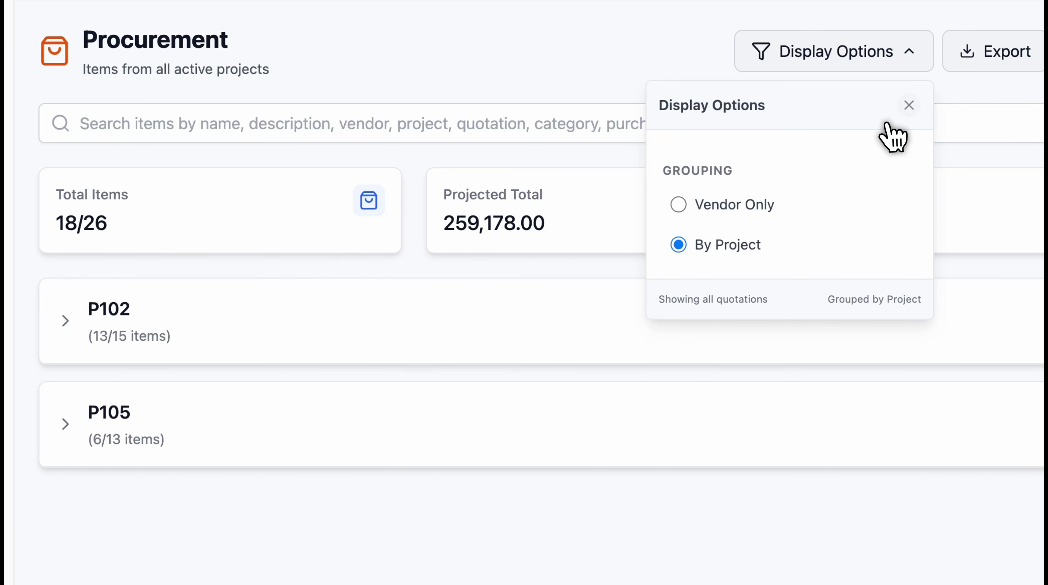
{"action": "left_click", "coordinate": [909, 105]}
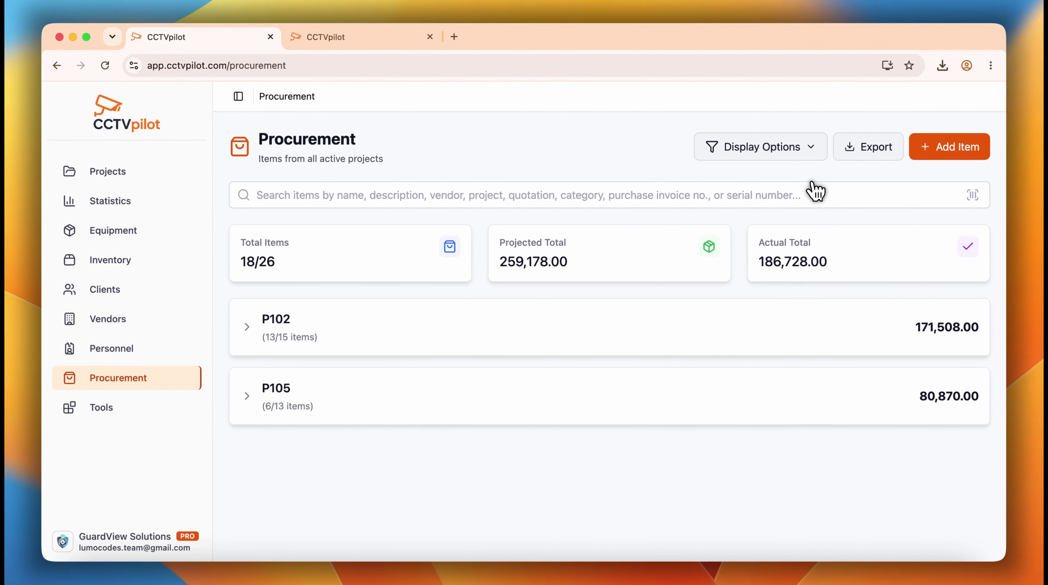